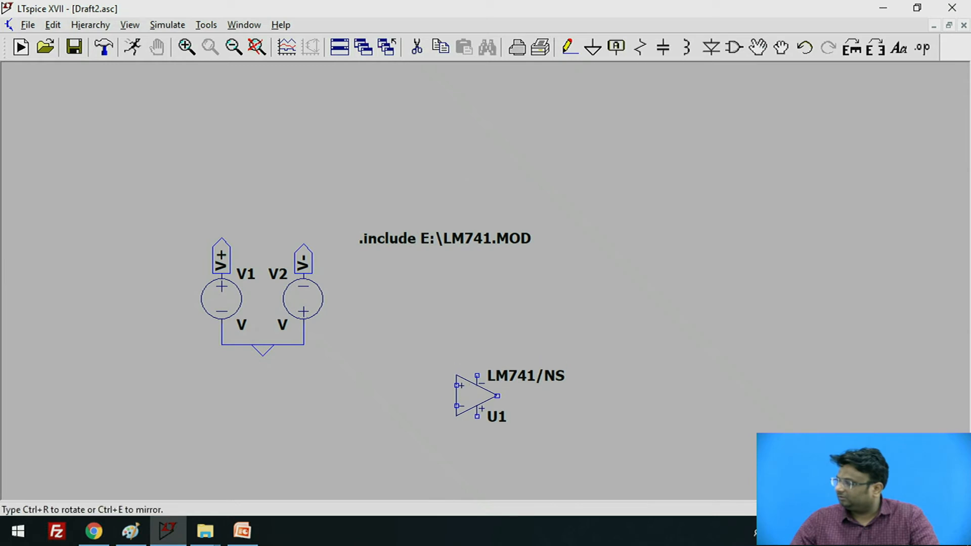
Move the LM741/NS op-amp into open space below the .include directive, leaving room around it for resistors
{"action": "left_click", "coordinate": [446, 362]}
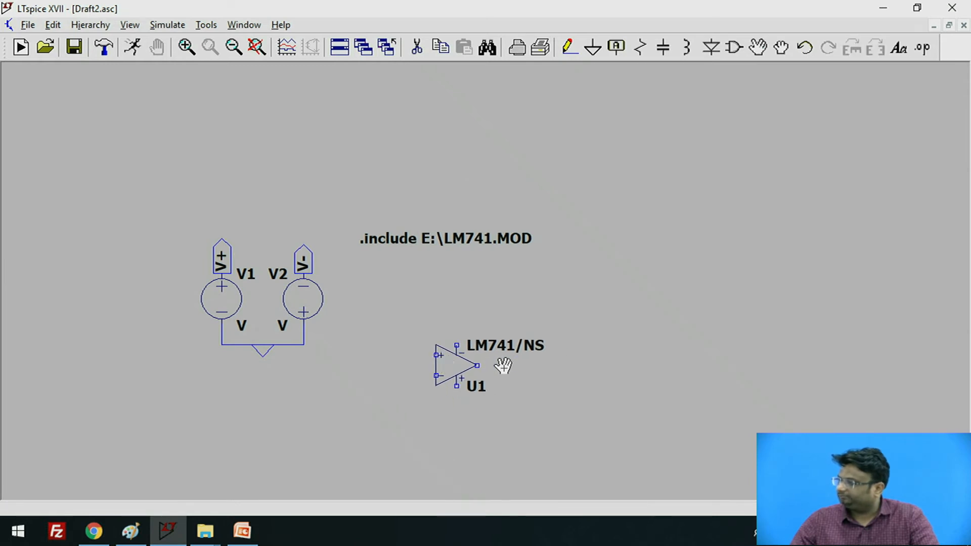
{"action": "left_click", "coordinate": [455, 362]}
{"action": "left_click", "coordinate": [476, 383]}
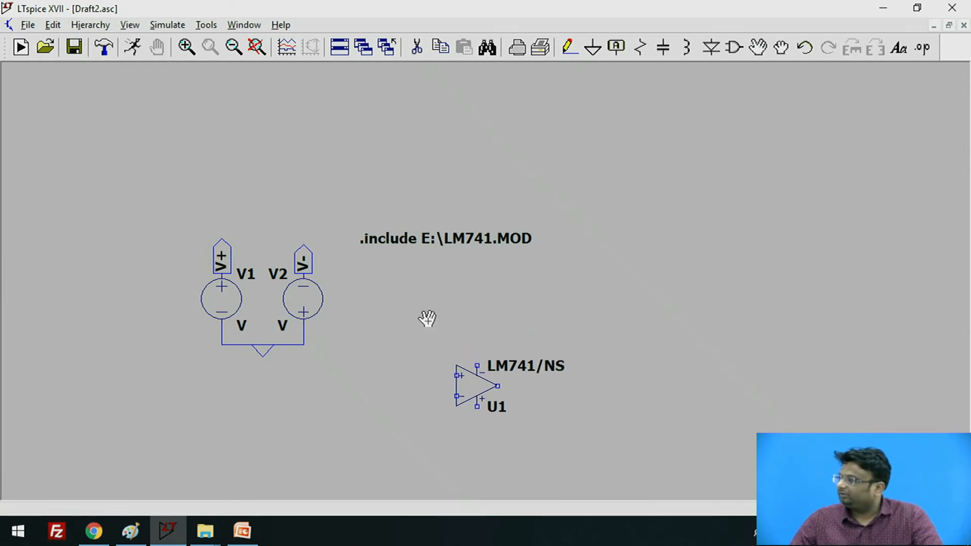
{"action": "scroll", "coordinate": [424, 396], "scroll_direction": "down", "scroll_amount": 5}
{"action": "scroll", "coordinate": [409, 418], "scroll_direction": "up", "scroll_amount": 5}
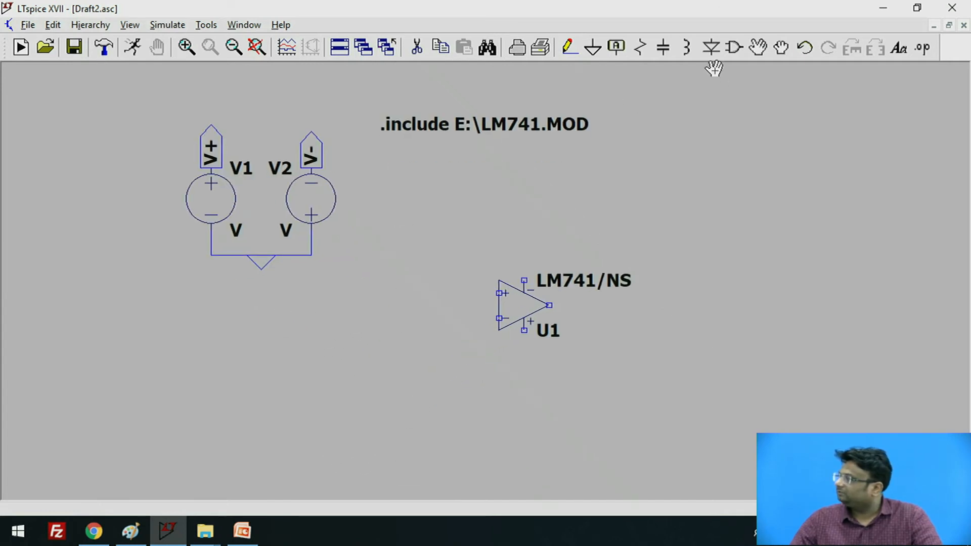
{"action": "left_click_drag", "start_coordinate": [521, 310], "coordinate": [497, 399]}
{"action": "scroll", "coordinate": [454, 315], "scroll_direction": "down", "scroll_amount": 1}
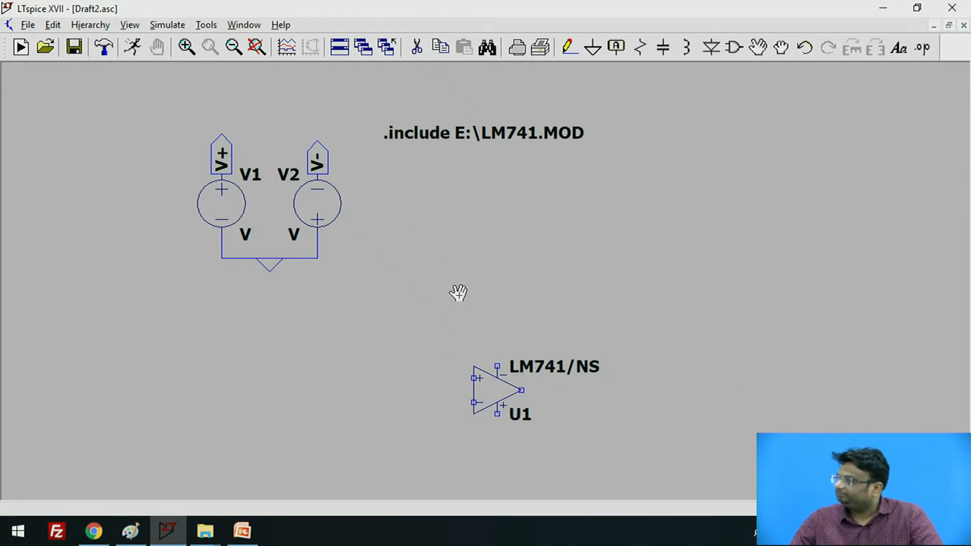
Place three horizontal resistors: one beside the op-amp's inverting input, one beyond its output and one below it
{"action": "left_click", "coordinate": [641, 49]}
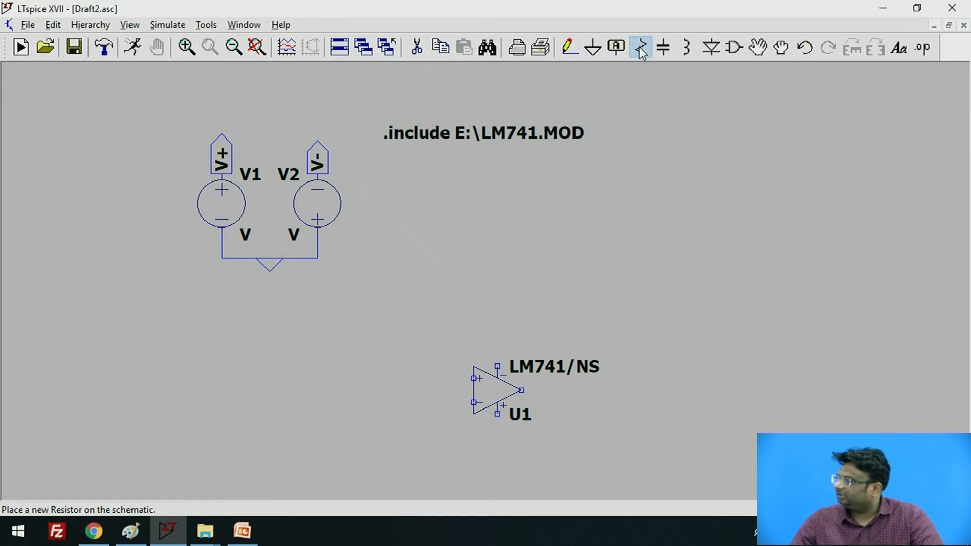
{"action": "key", "text": "ctrl+r"}
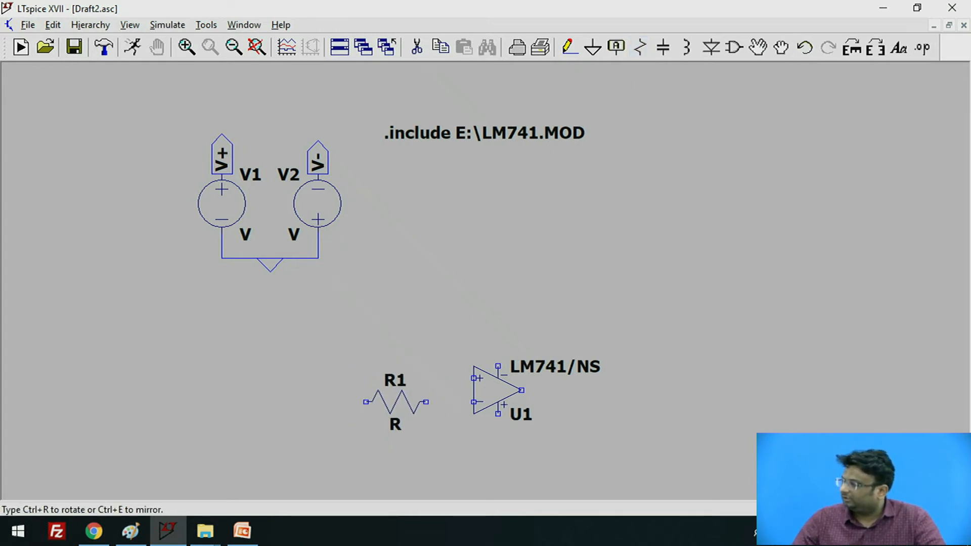
{"action": "left_click", "coordinate": [423, 402]}
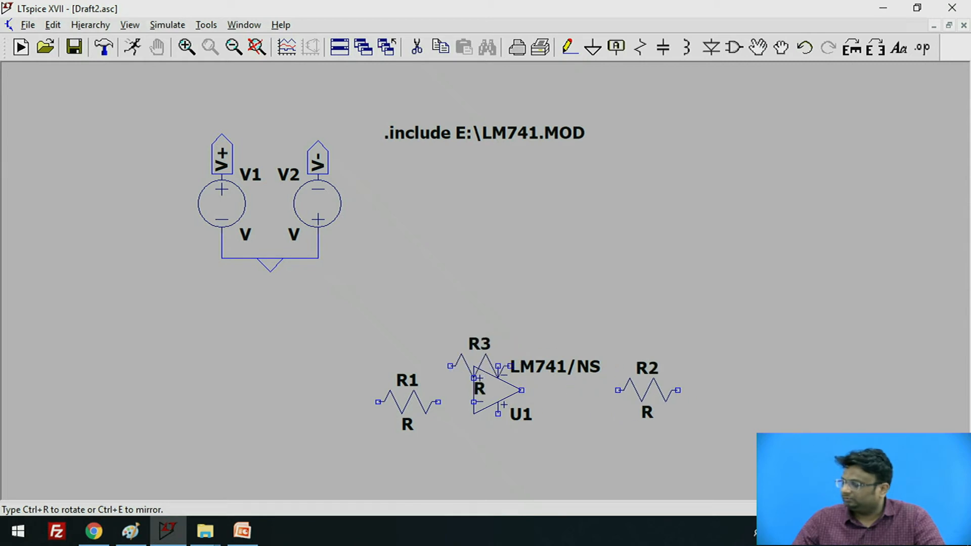
{"action": "scroll", "coordinate": [445, 308], "scroll_direction": "down", "scroll_amount": 1}
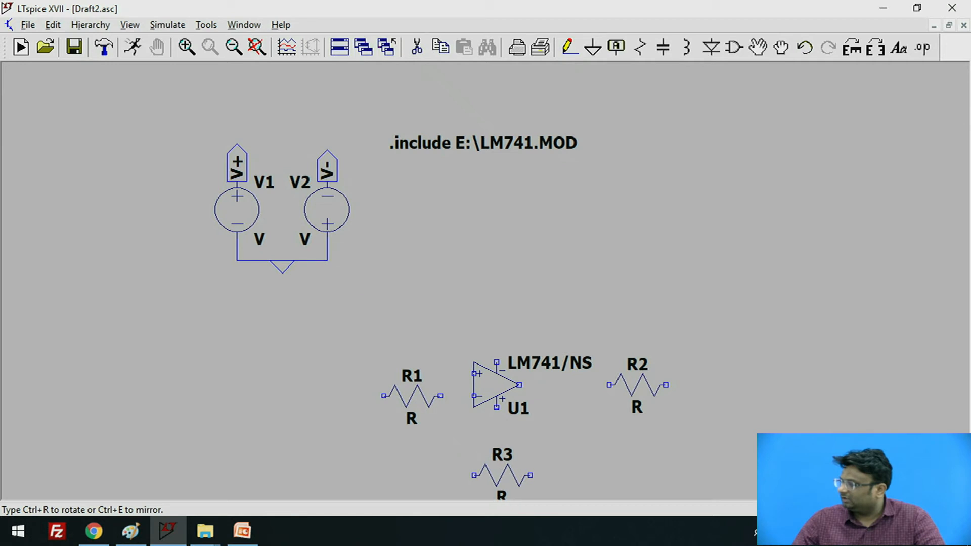
{"action": "left_click", "coordinate": [491, 475]}
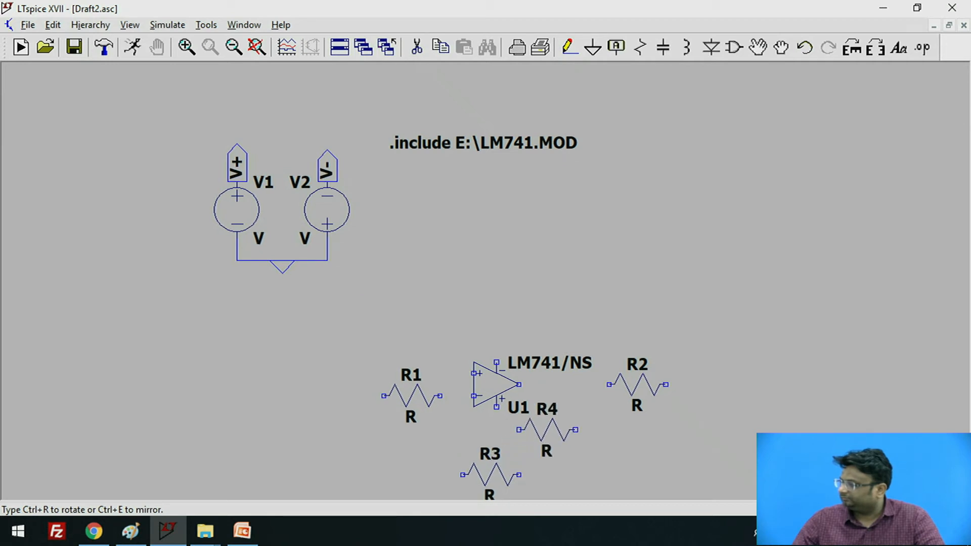
{"action": "scroll", "coordinate": [546, 422], "scroll_direction": "down", "scroll_amount": 3}
{"action": "scroll", "coordinate": [579, 461], "scroll_direction": "up", "scroll_amount": 2}
{"action": "scroll", "coordinate": [572, 446], "scroll_direction": "up", "scroll_amount": 1}
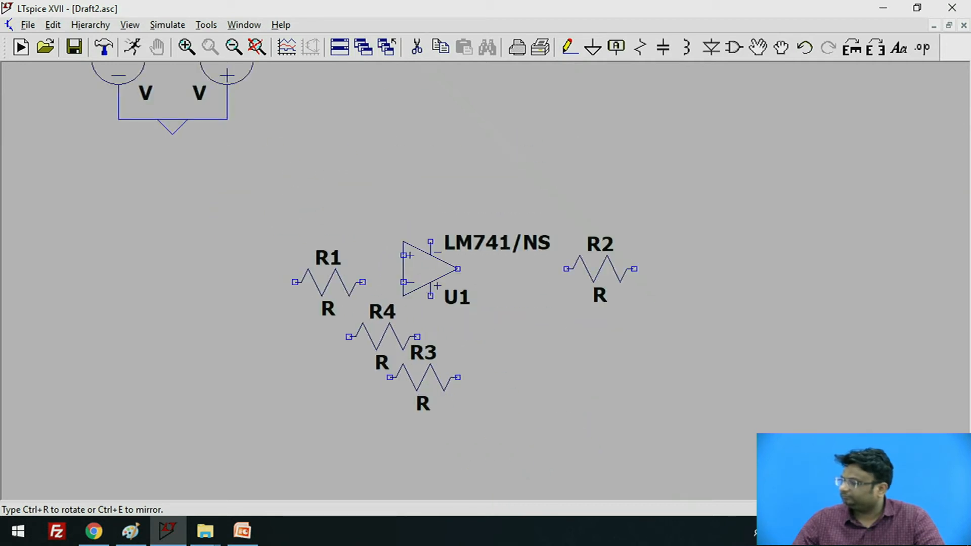
{"action": "key", "text": "Escape"}
Wire R1 to the op-amp's inverting input and connect the near end of R3 to the same node
{"action": "left_click", "coordinate": [569, 47]}
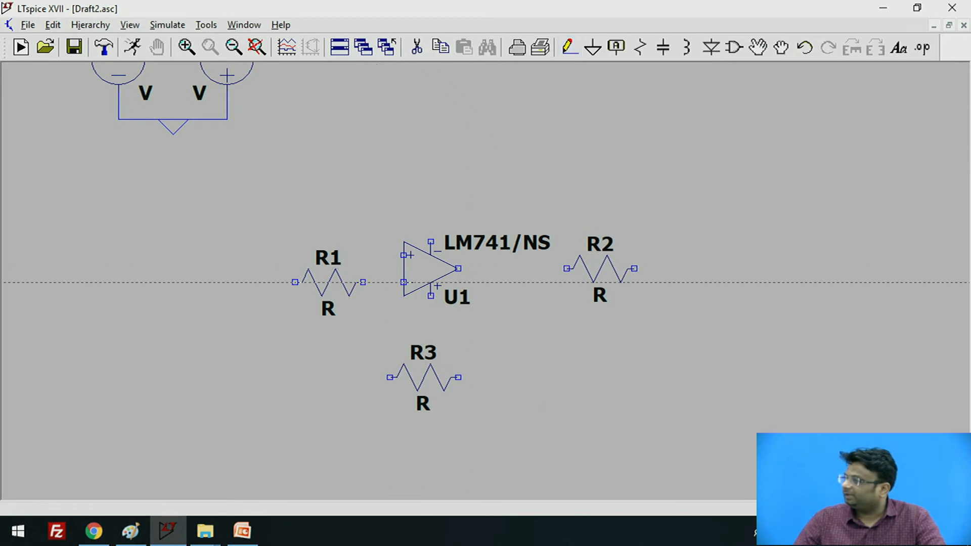
{"action": "left_click", "coordinate": [363, 282]}
{"action": "left_click", "coordinate": [404, 282]}
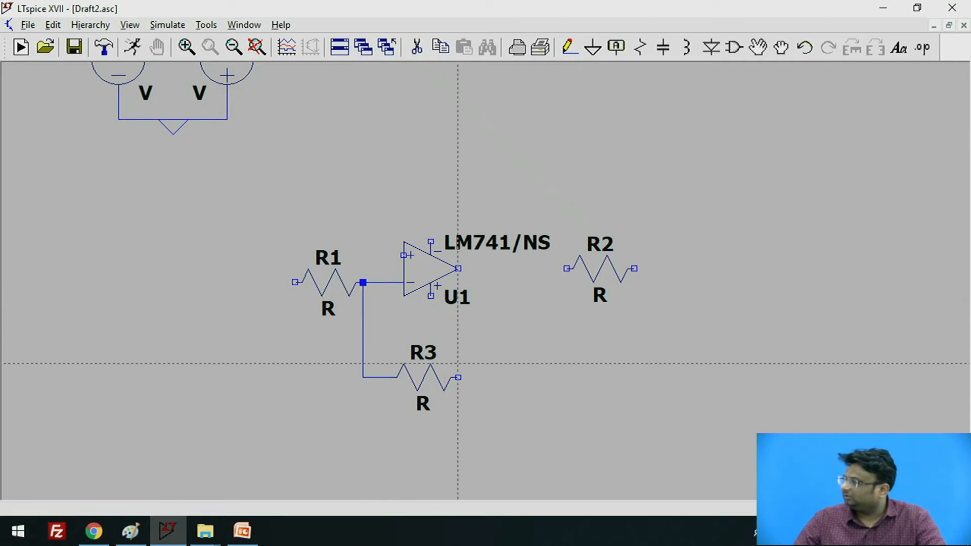
Wire the free end of R3 to the op-amp output to close the feedback loop, and connect the output to R2
{"action": "left_click", "coordinate": [457, 376]}
{"action": "left_click", "coordinate": [525, 269]}
{"action": "left_click", "coordinate": [457, 269]}
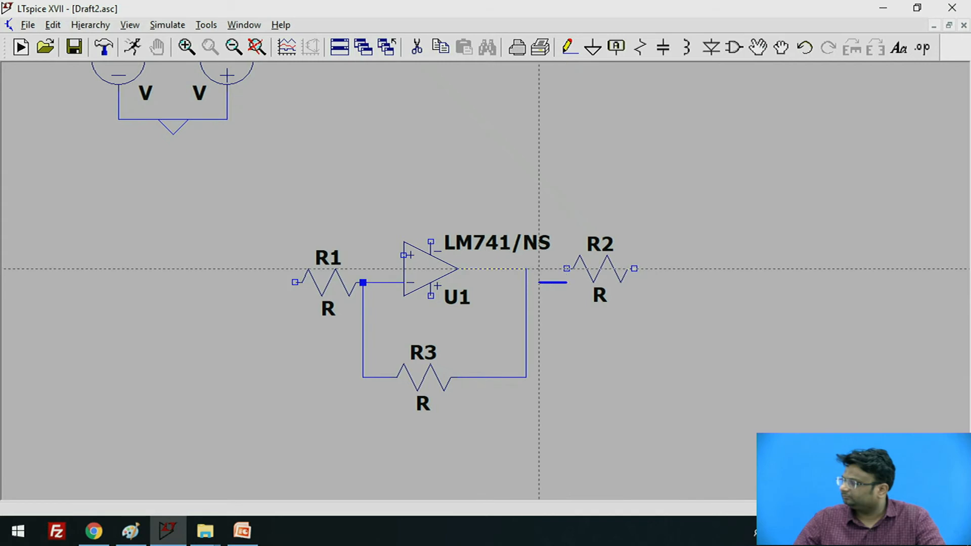
{"action": "left_click", "coordinate": [569, 47]}
{"action": "left_click", "coordinate": [566, 268]}
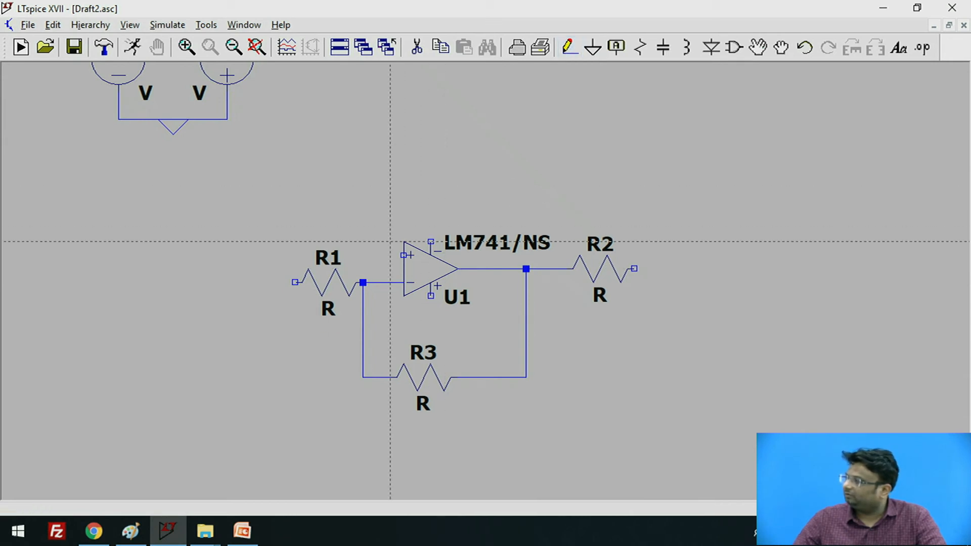
Wire the op-amp's non-inverting input upward and end it in a ground symbol
{"action": "left_click", "coordinate": [376, 214]}
{"action": "left_click", "coordinate": [592, 47]}
{"action": "left_click", "coordinate": [376, 215]}
{"action": "key", "text": "Escape"}
{"action": "scroll", "coordinate": [395, 296], "scroll_direction": "down", "scroll_amount": 1}
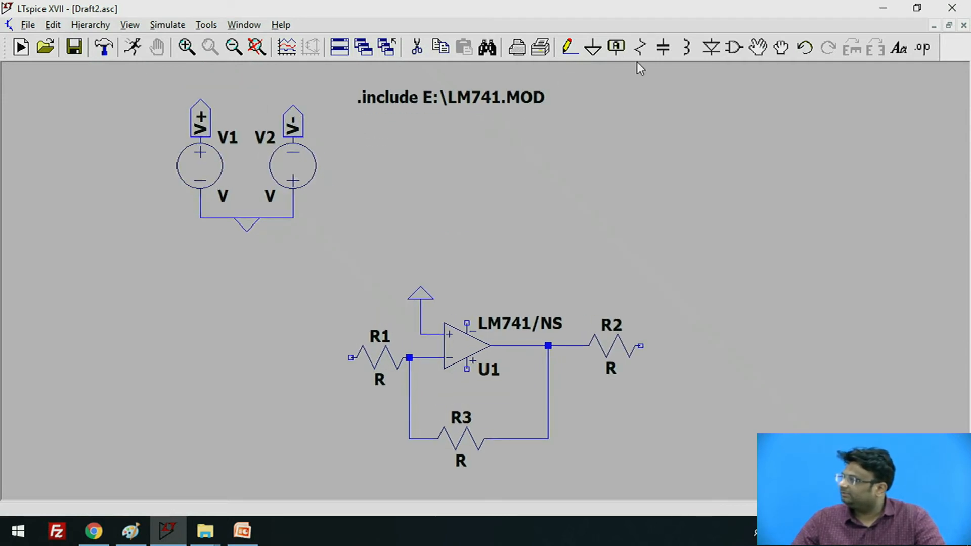
Copy the V- and V+ net labels from the supply sources onto the op-amp's negative and positive supply pins
{"action": "left_click", "coordinate": [451, 48]}
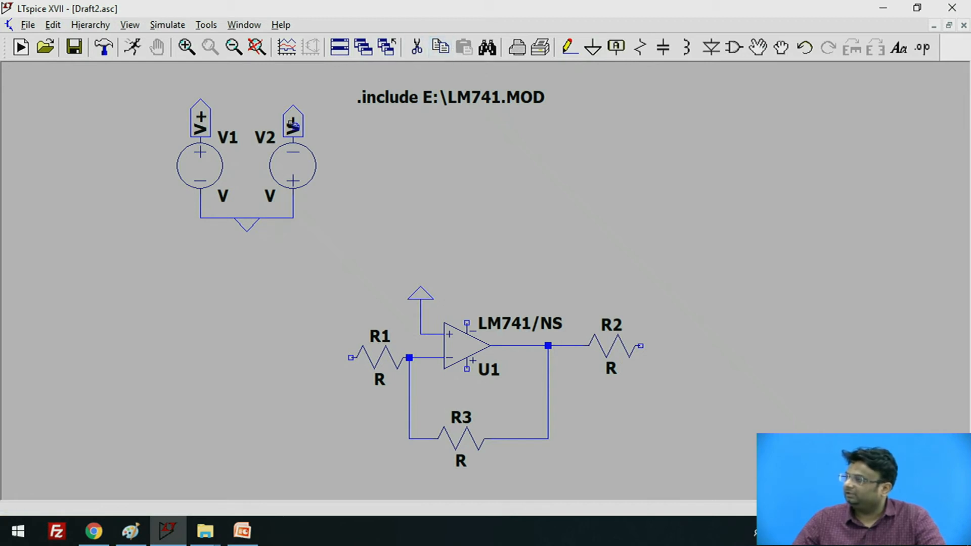
{"action": "left_click", "coordinate": [293, 123]}
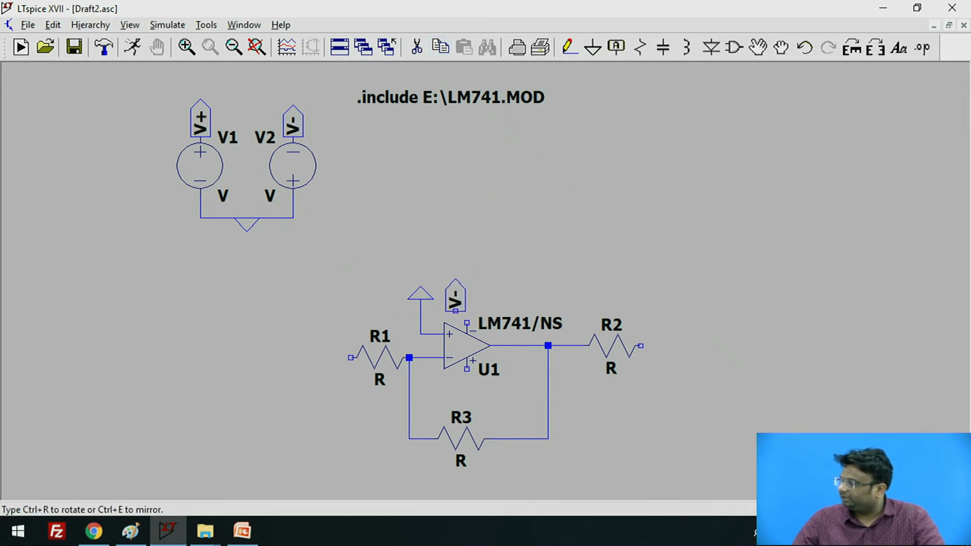
{"action": "left_click", "coordinate": [466, 322]}
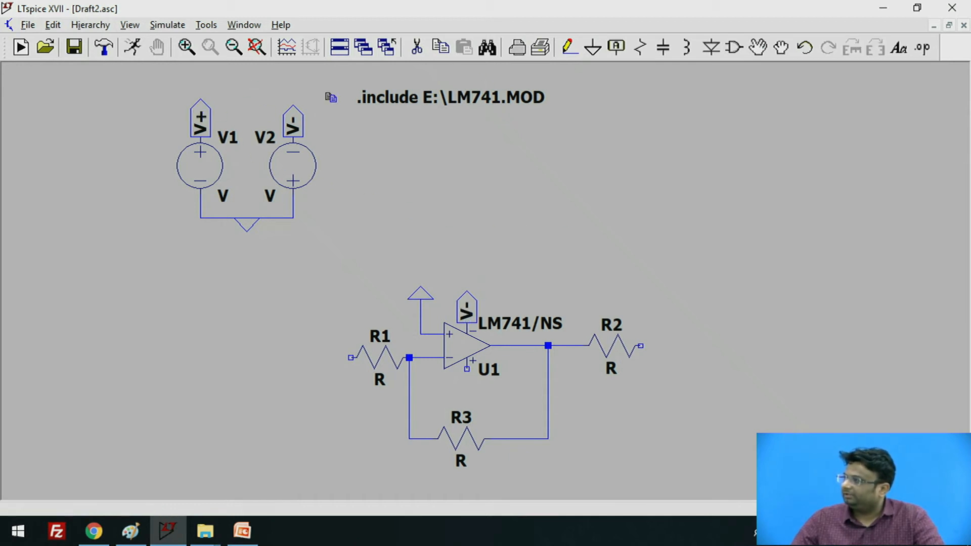
{"action": "left_click", "coordinate": [200, 114]}
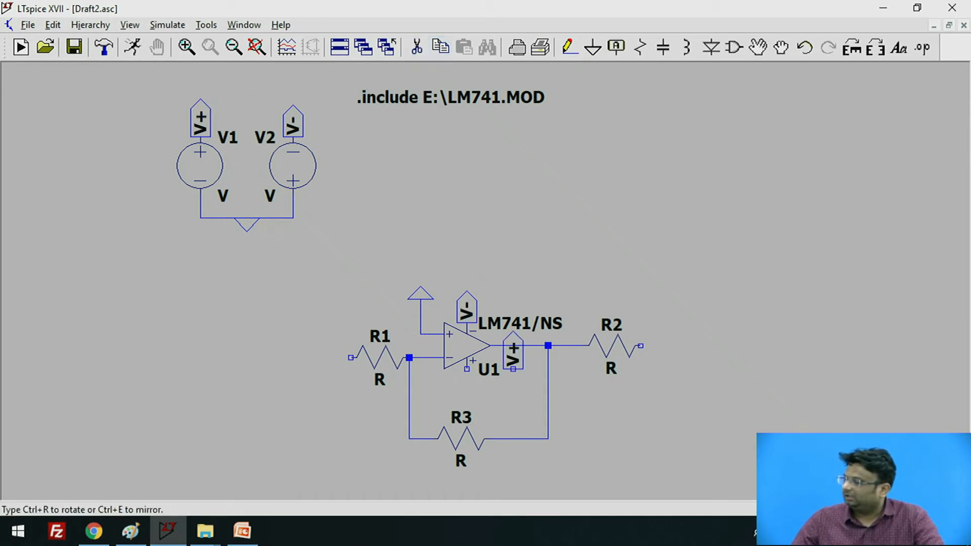
{"action": "left_click", "coordinate": [467, 385]}
{"action": "key", "text": "Escape"}
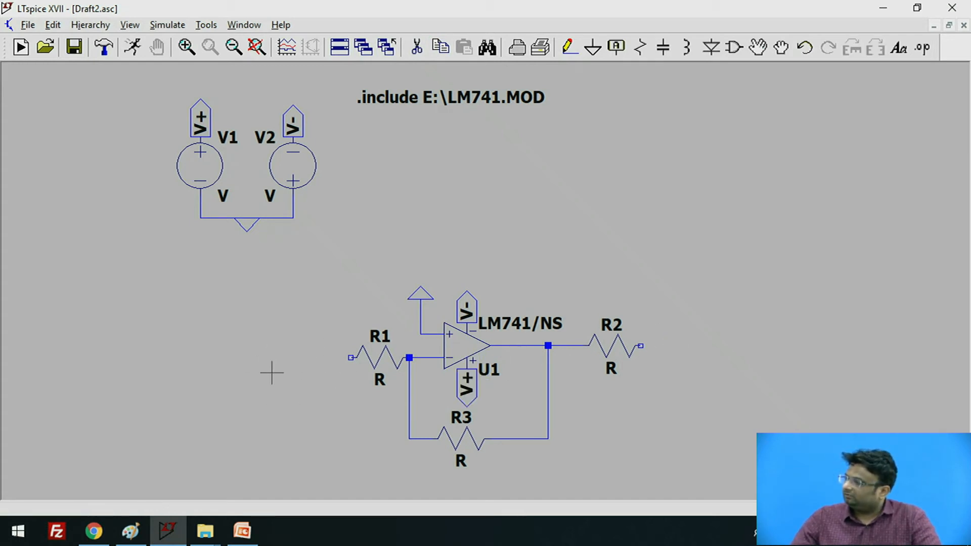
Place a third voltage source beside R1 and wire its positive terminal to R1's free end
{"action": "left_click", "coordinate": [732, 45]}
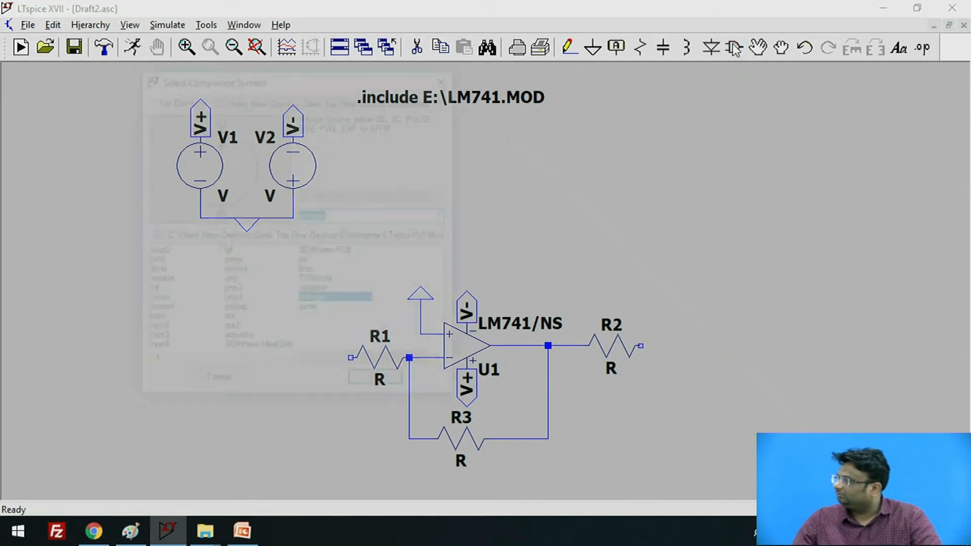
{"action": "left_click", "coordinate": [378, 384]}
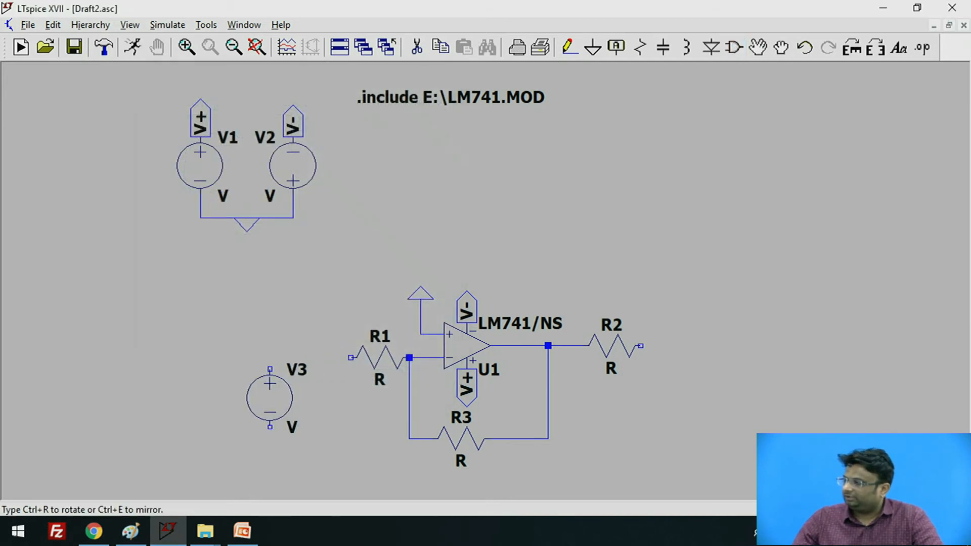
{"action": "key", "text": "Escape"}
{"action": "left_click", "coordinate": [569, 47]}
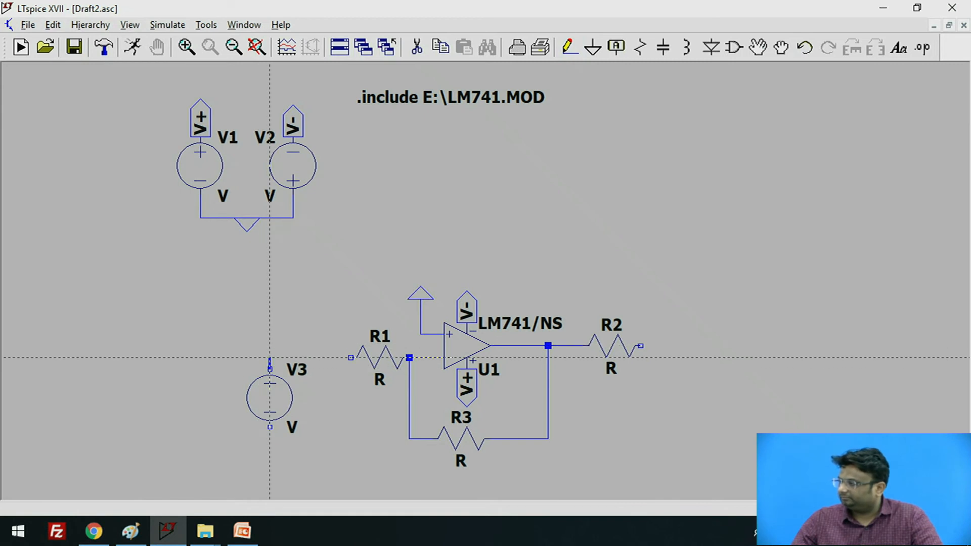
{"action": "left_click", "coordinate": [270, 357]}
{"action": "left_click", "coordinate": [351, 357]}
{"action": "key", "text": "Escape"}
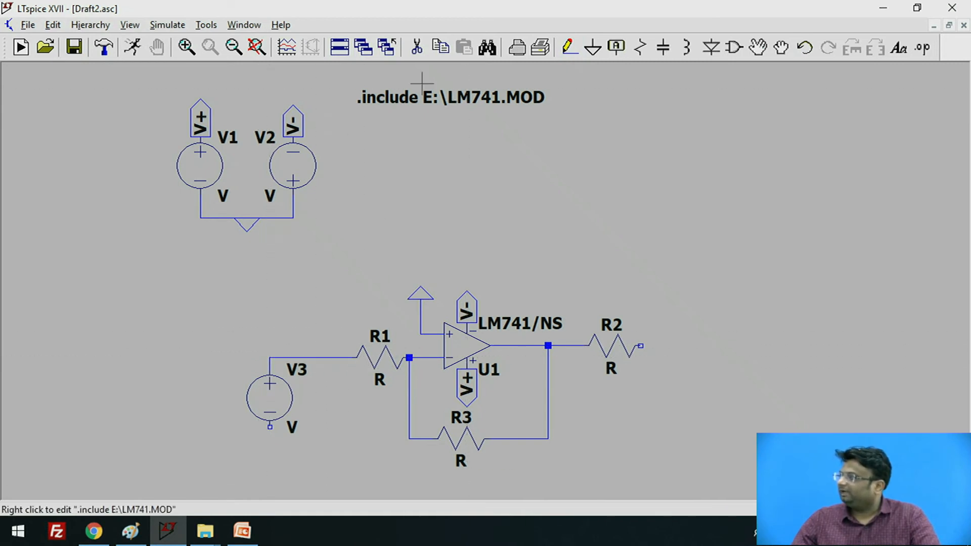
Add ground symbols to the negative terminal of V3 and to the free end of R2
{"action": "left_click", "coordinate": [593, 47]}
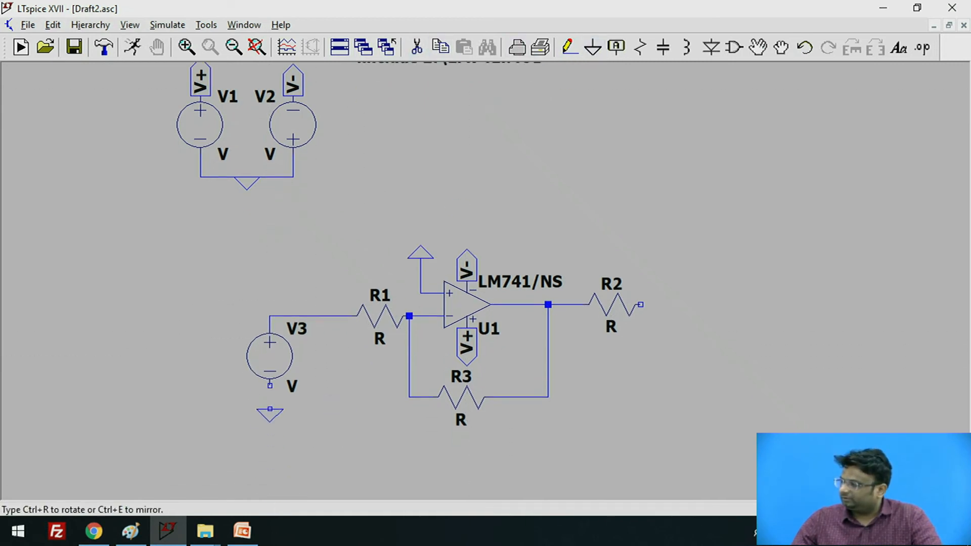
{"action": "left_click", "coordinate": [270, 386]}
{"action": "key", "text": "ctrl+r"}
{"action": "left_click", "coordinate": [640, 305]}
{"action": "key", "text": "Escape"}
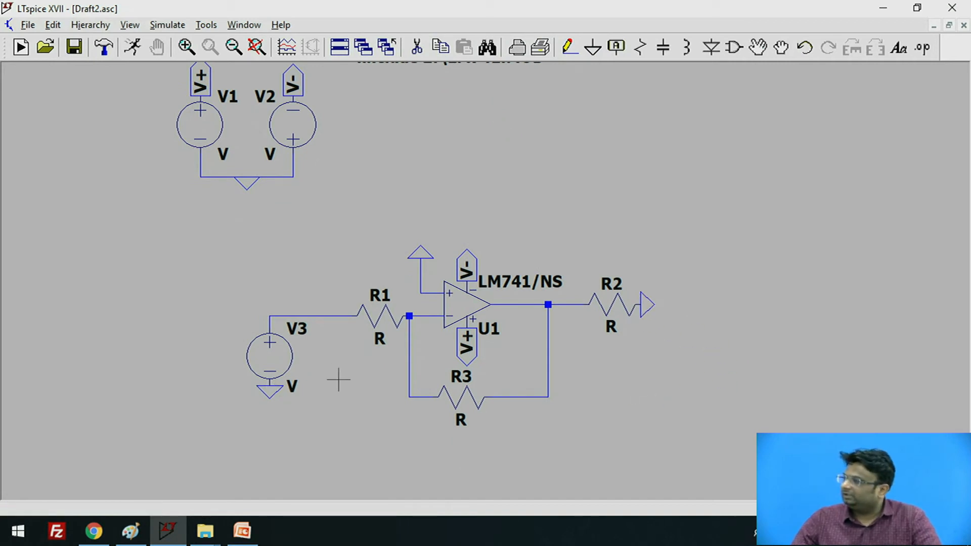
Open the advanced settings of source V3 and choose the SINE function
{"action": "scroll", "coordinate": [355, 380], "scroll_direction": "down", "scroll_amount": 2}
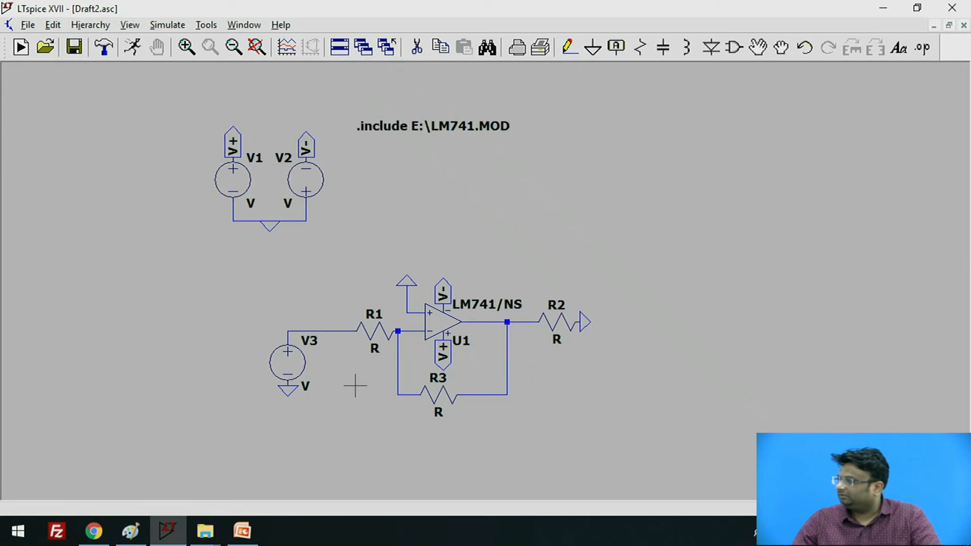
{"action": "key", "text": "F3"}
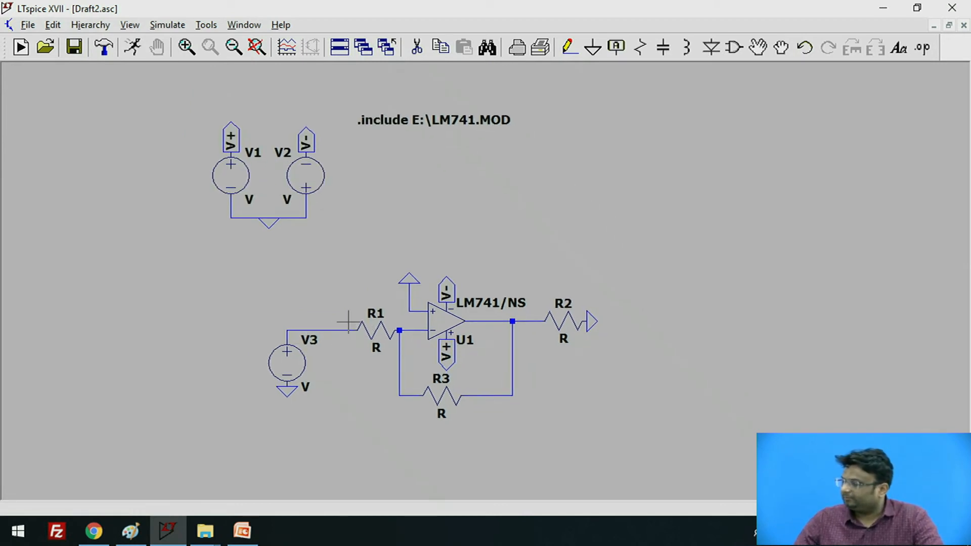
{"action": "right_click", "coordinate": [286, 366]}
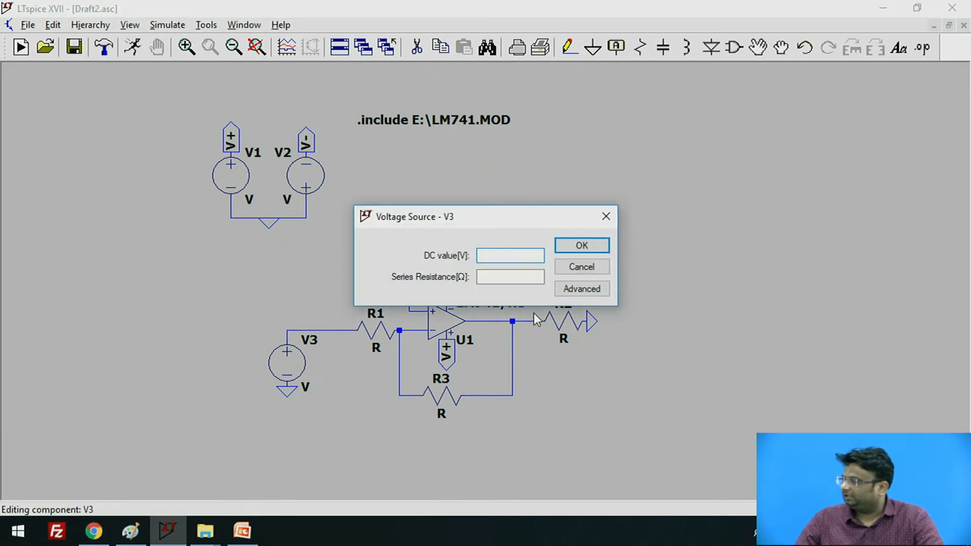
{"action": "left_click_drag", "start_coordinate": [494, 231], "coordinate": [328, 188]}
{"action": "left_click", "coordinate": [432, 249]}
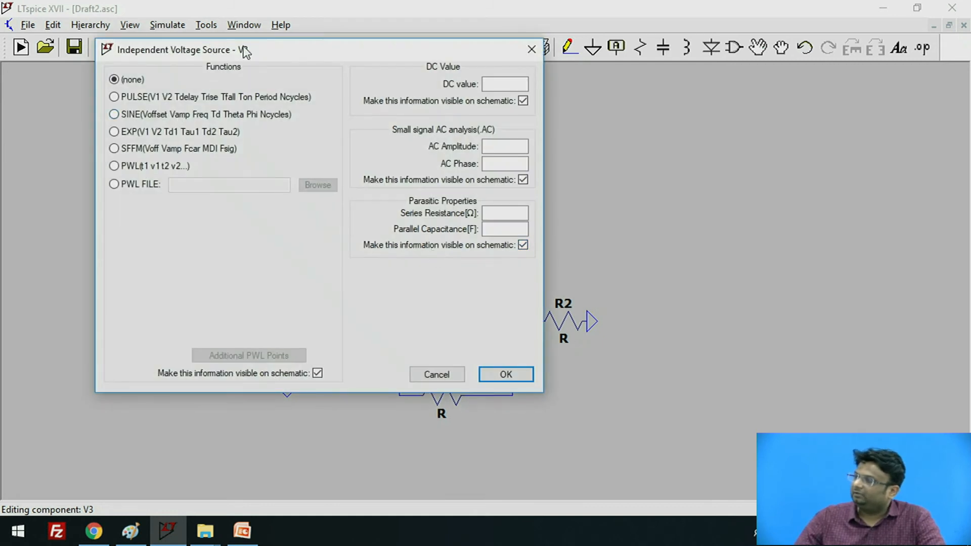
{"action": "left_click_drag", "start_coordinate": [243, 50], "coordinate": [301, 70]}
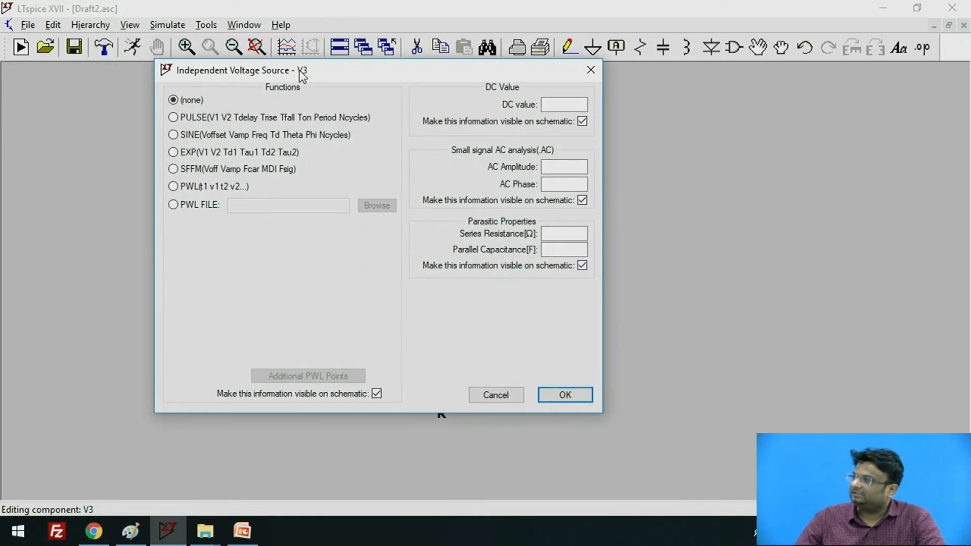
{"action": "left_click", "coordinate": [208, 135]}
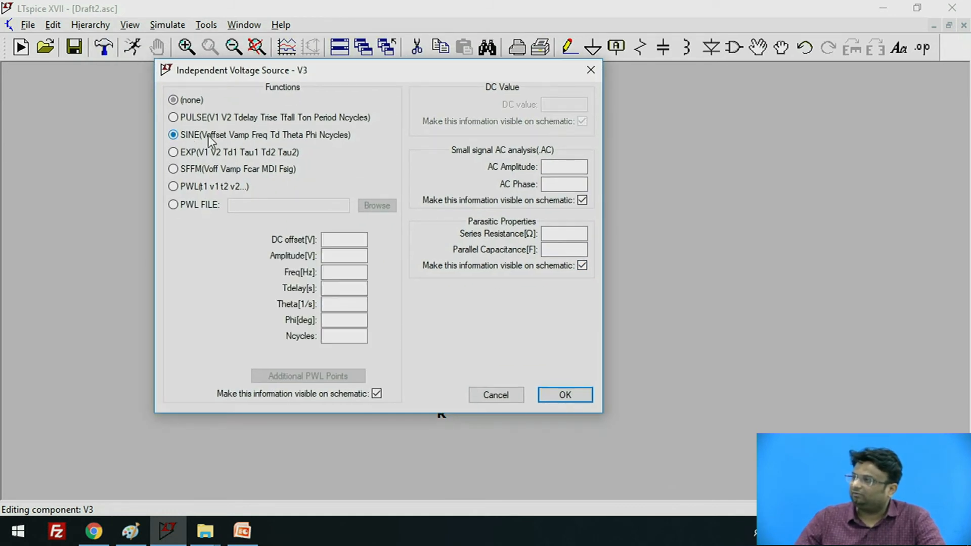
Set V3's sine wave to a DC offset of 0, an amplitude of 500mv and a frequency of 50 Hz
{"action": "left_click", "coordinate": [343, 239]}
{"action": "type", "text": "0"}
{"action": "left_click", "coordinate": [344, 255]}
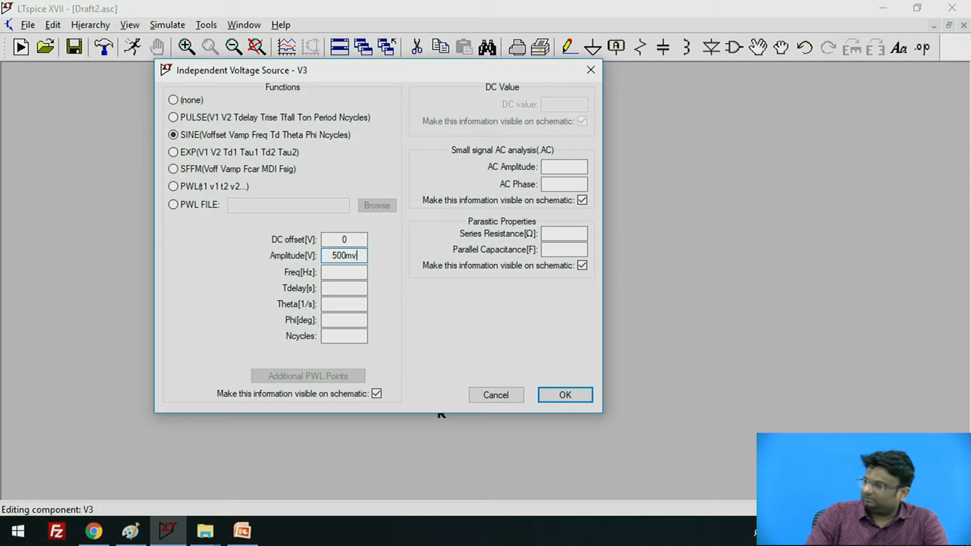
{"action": "left_click", "coordinate": [341, 271]}
{"action": "type", "text": "50"}
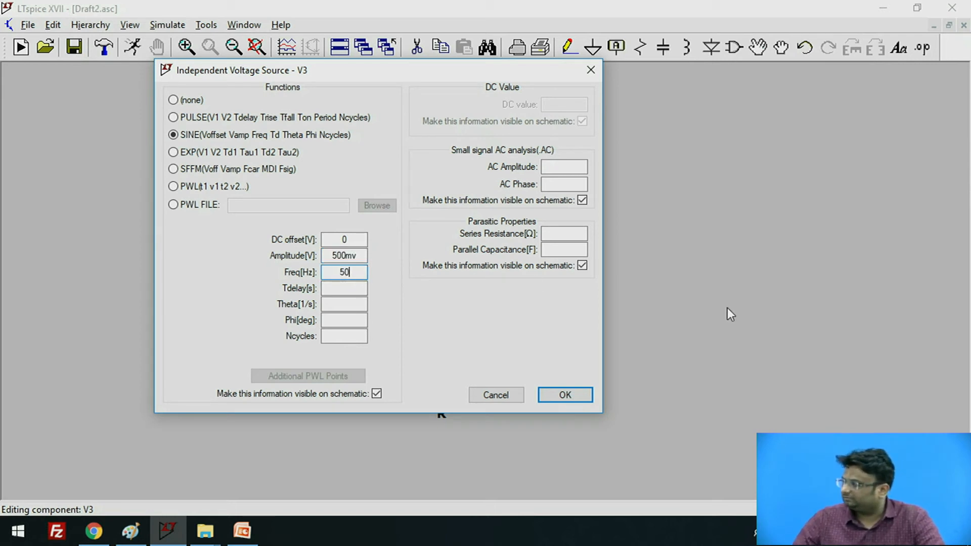
{"action": "left_click", "coordinate": [563, 394]}
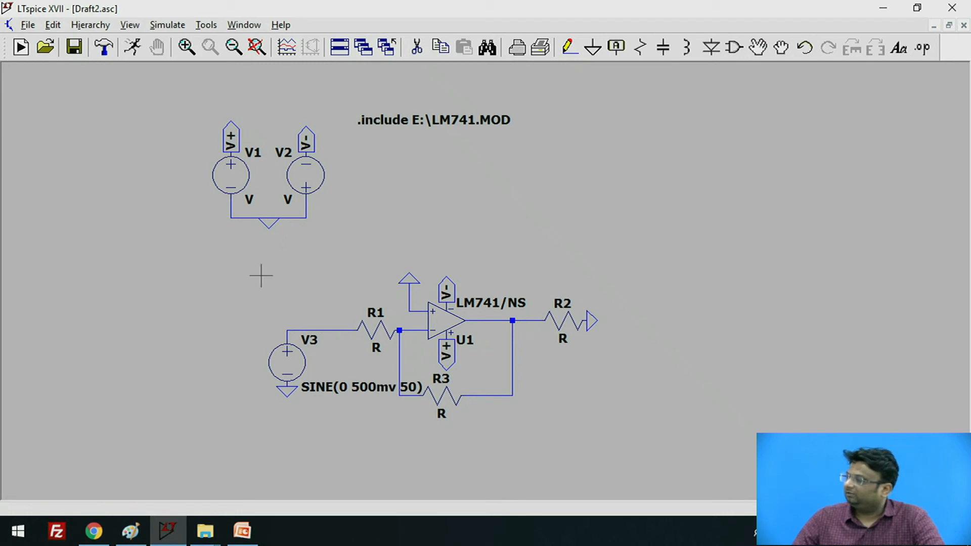
Set up a transient analysis with a stop time of 100ms and place its directive below the .include line
{"action": "left_click", "coordinate": [160, 26]}
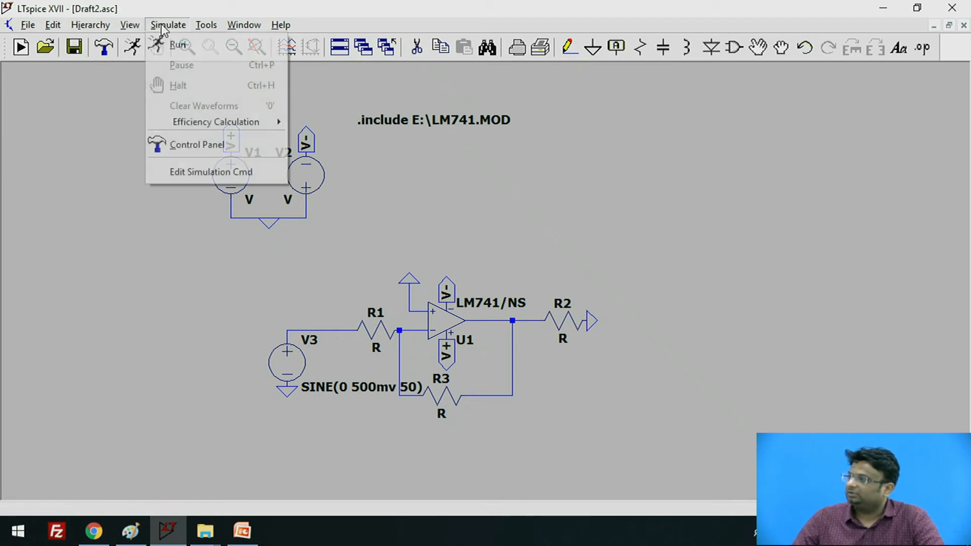
{"action": "left_click", "coordinate": [201, 172]}
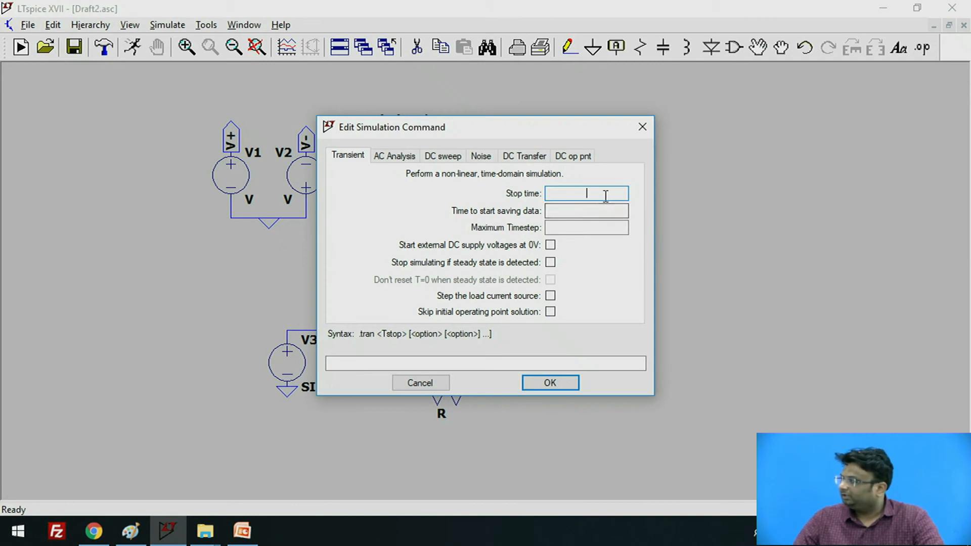
{"action": "type", "text": "100ms"}
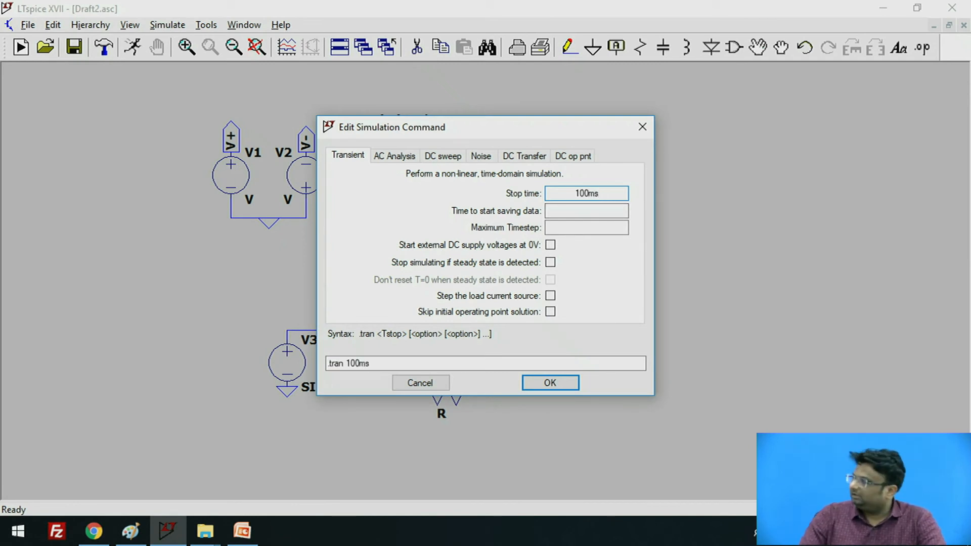
{"action": "key", "text": "Return"}
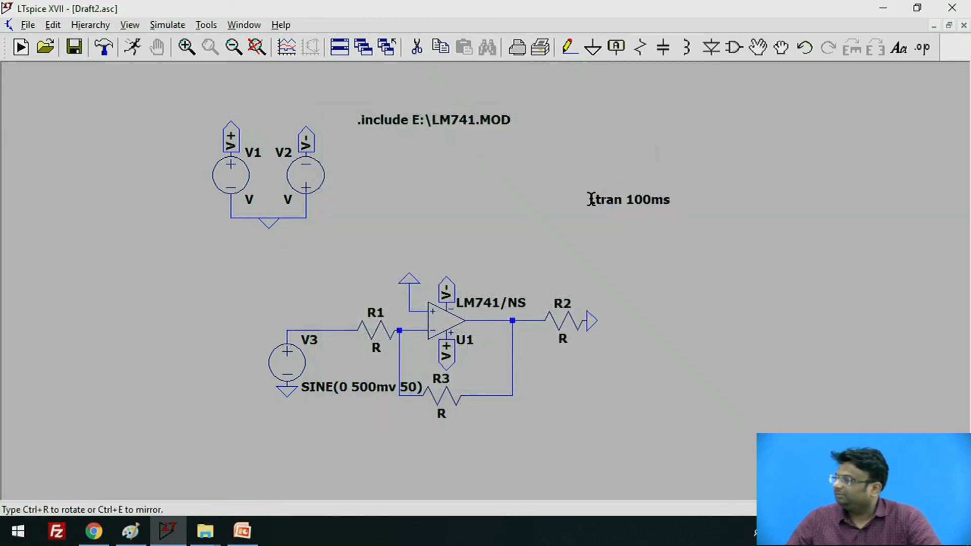
{"action": "left_click", "coordinate": [361, 148]}
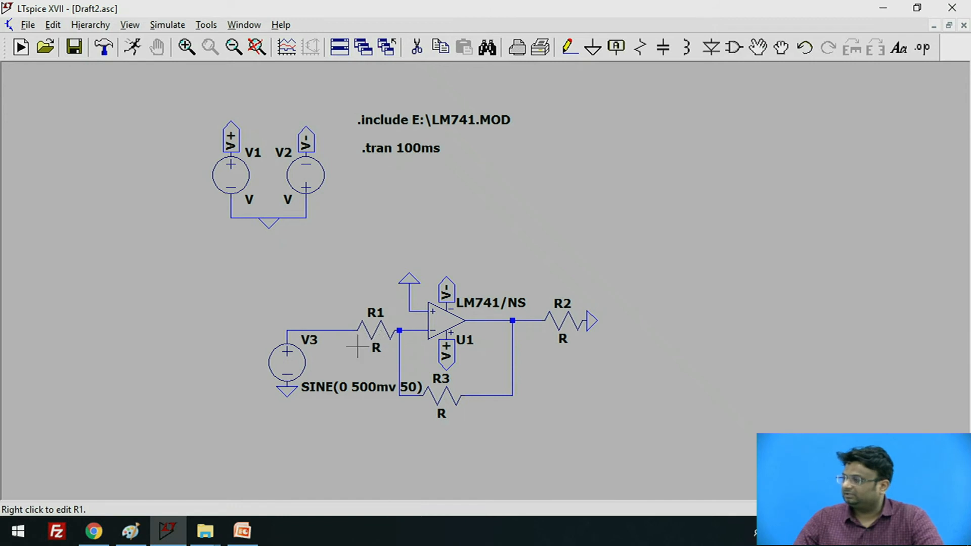
Set the resistances of R1 to 1k, R3 to 10k and R2 to 1k
{"action": "right_click", "coordinate": [374, 333]}
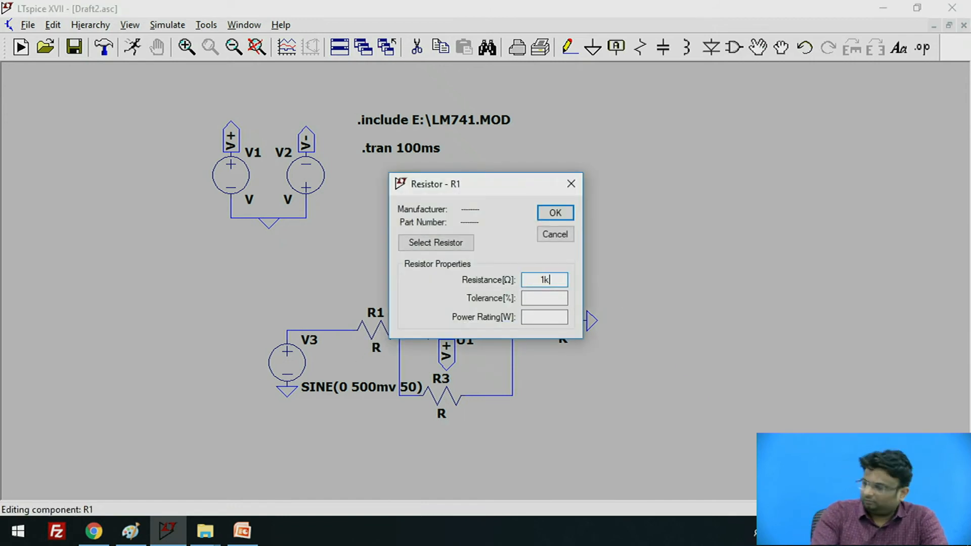
{"action": "key", "text": "Return"}
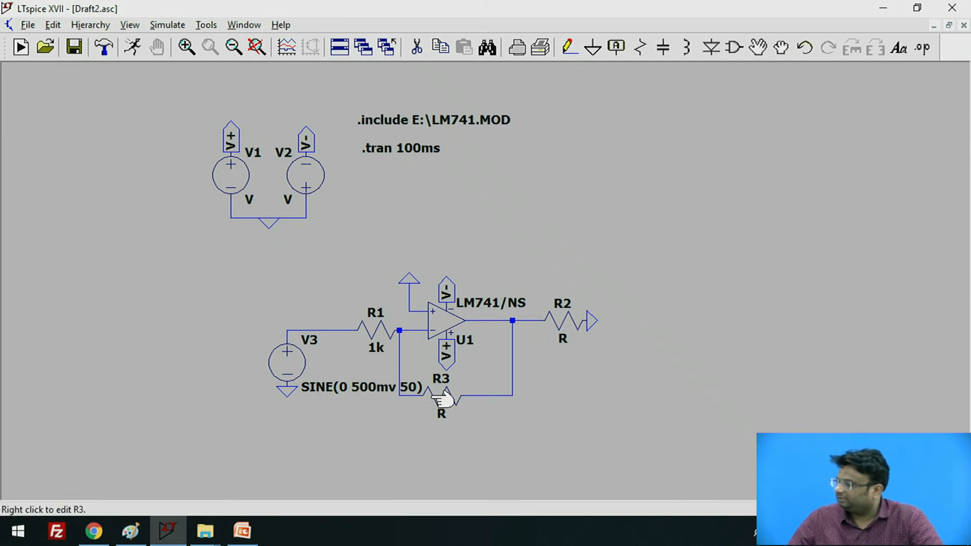
{"action": "right_click", "coordinate": [436, 394]}
{"action": "type", "text": "10"}
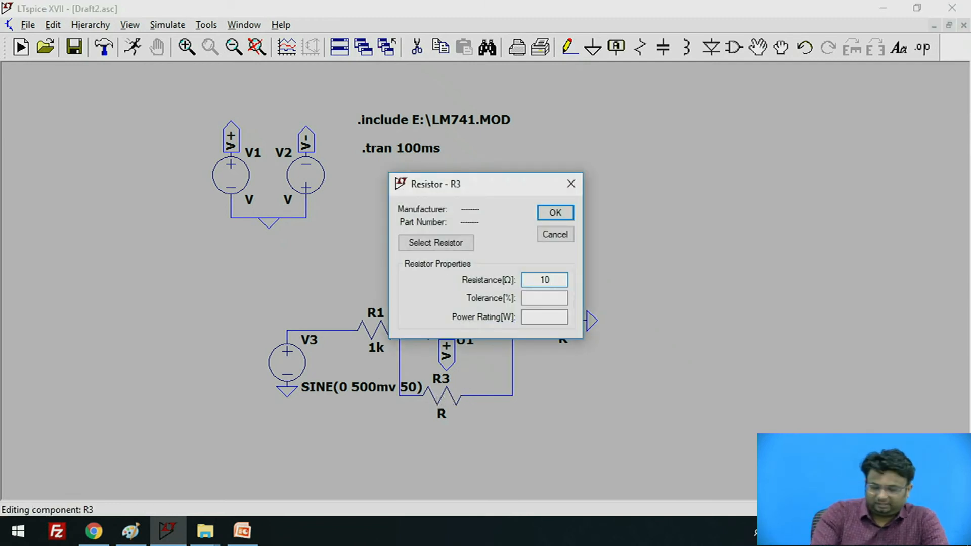
{"action": "type", "text": "k"}
{"action": "key", "text": "Return"}
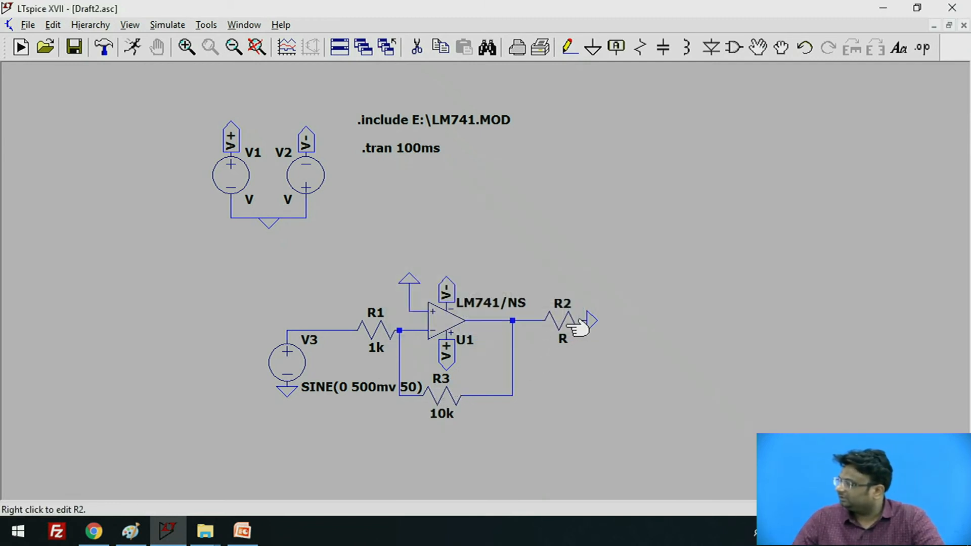
{"action": "right_click", "coordinate": [569, 327]}
{"action": "type", "text": "1k"}
{"action": "key", "text": "Return"}
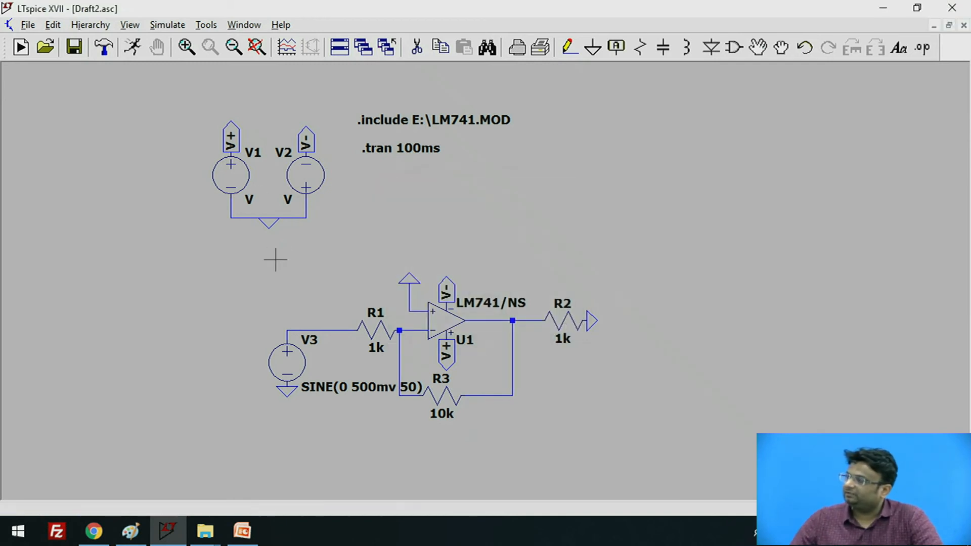
Set the DC value of both supply sources, V1 and V2, to 12 V
{"action": "right_click", "coordinate": [238, 173]}
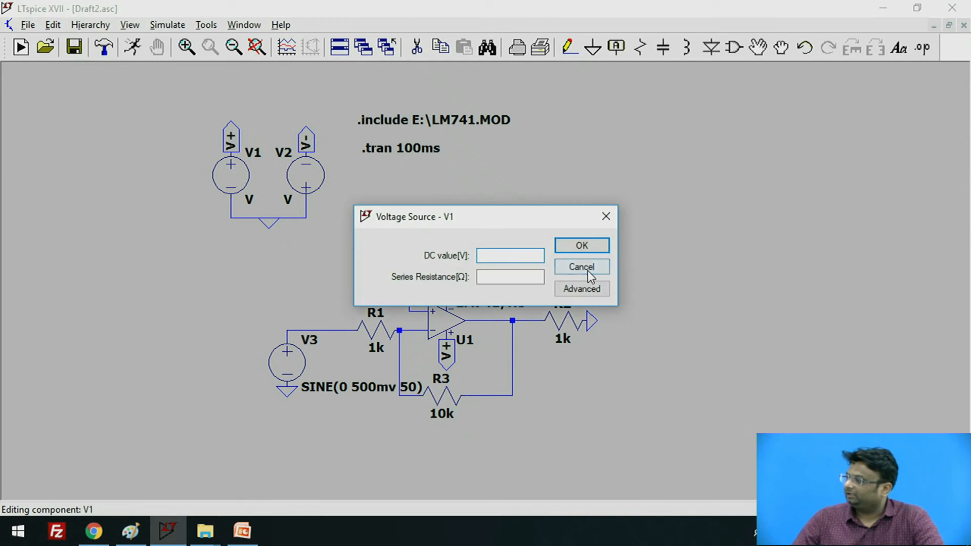
{"action": "type", "text": "12"}
{"action": "key", "text": "Return"}
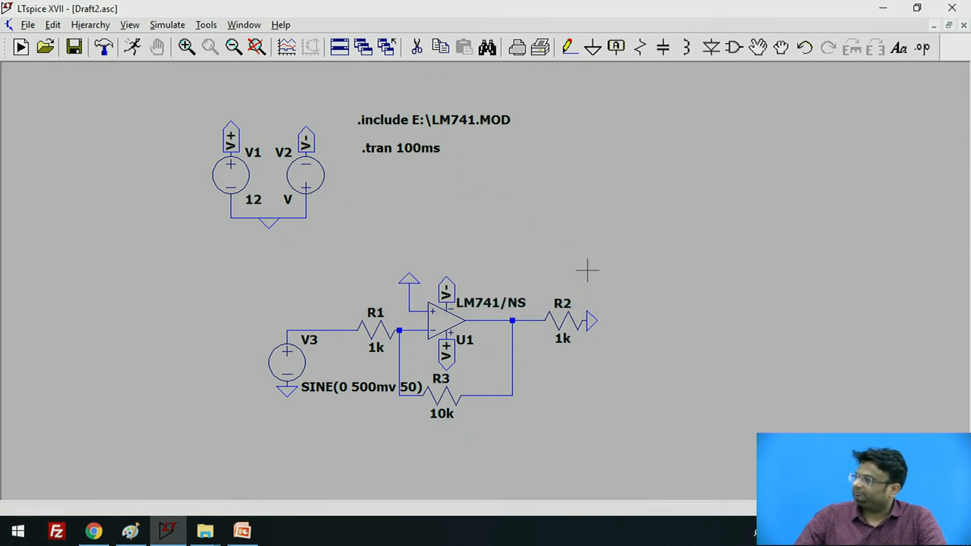
{"action": "right_click", "coordinate": [323, 187]}
{"action": "type", "text": "12"}
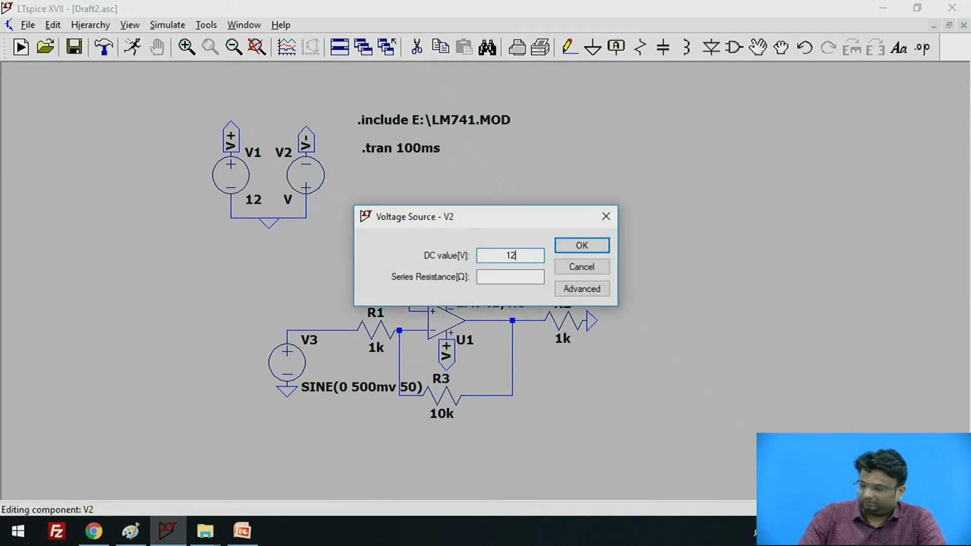
{"action": "key", "text": "Return"}
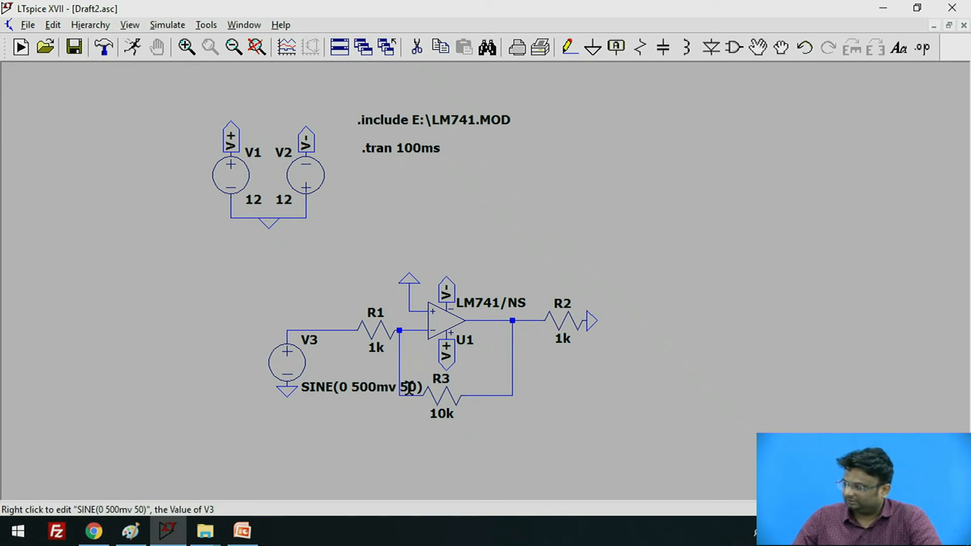
Run the simulation and plot the voltages at V3's positive terminal and at the op-amp output
{"action": "left_click", "coordinate": [139, 50]}
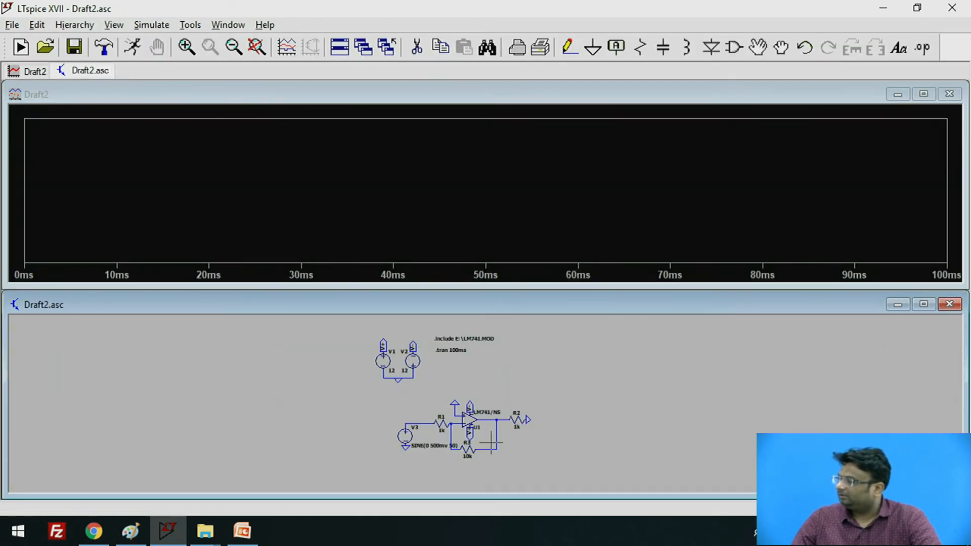
{"action": "scroll", "coordinate": [446, 443], "scroll_direction": "up", "scroll_amount": 3}
{"action": "scroll", "coordinate": [394, 427], "scroll_direction": "up", "scroll_amount": 3}
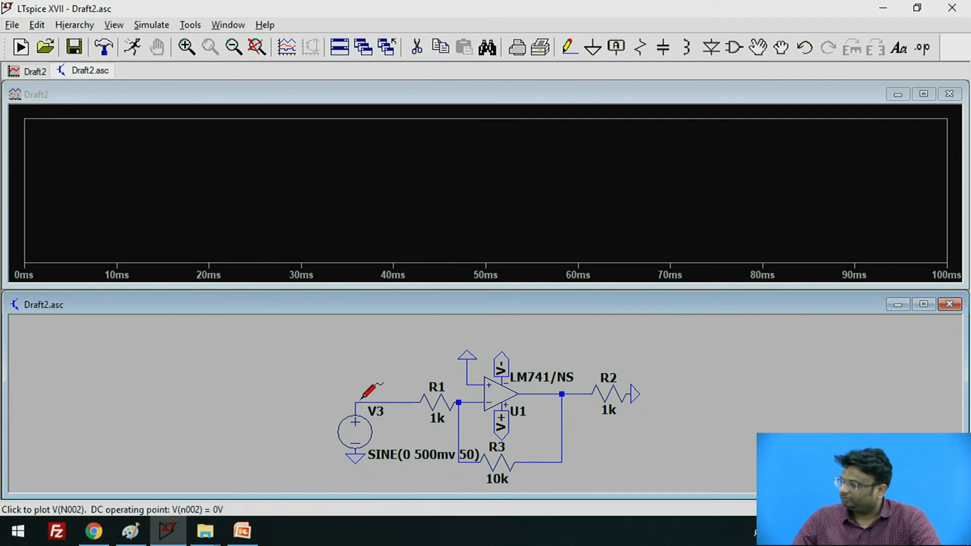
{"action": "left_click", "coordinate": [362, 399]}
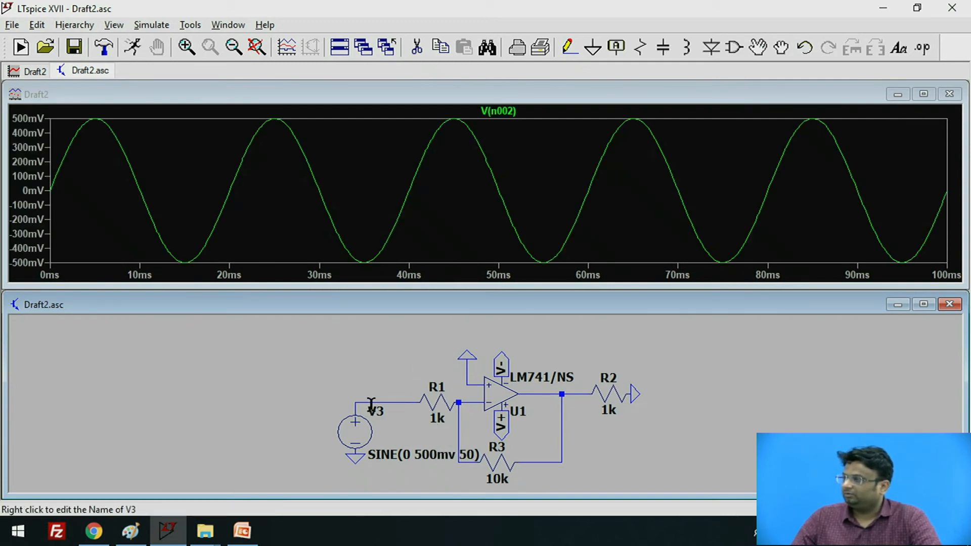
{"action": "left_click", "coordinate": [562, 384]}
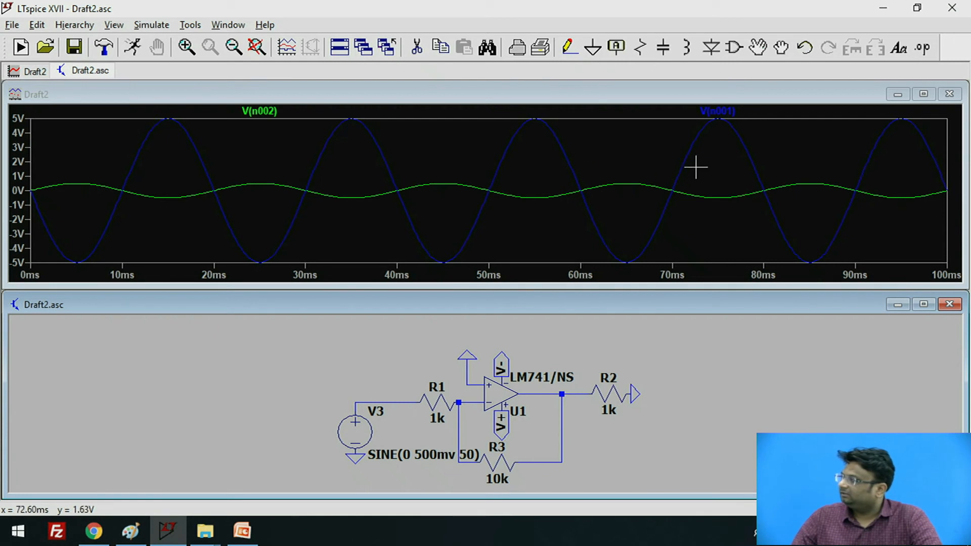
Attach a measurement cursor to the output trace and to the input trace, and close the waveform window
{"action": "left_click", "coordinate": [718, 114]}
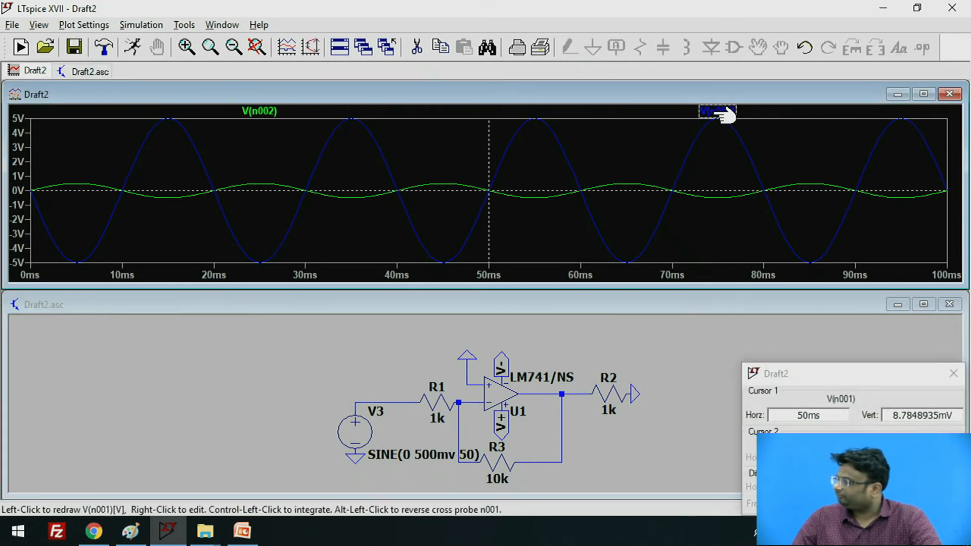
{"action": "left_click", "coordinate": [260, 111]}
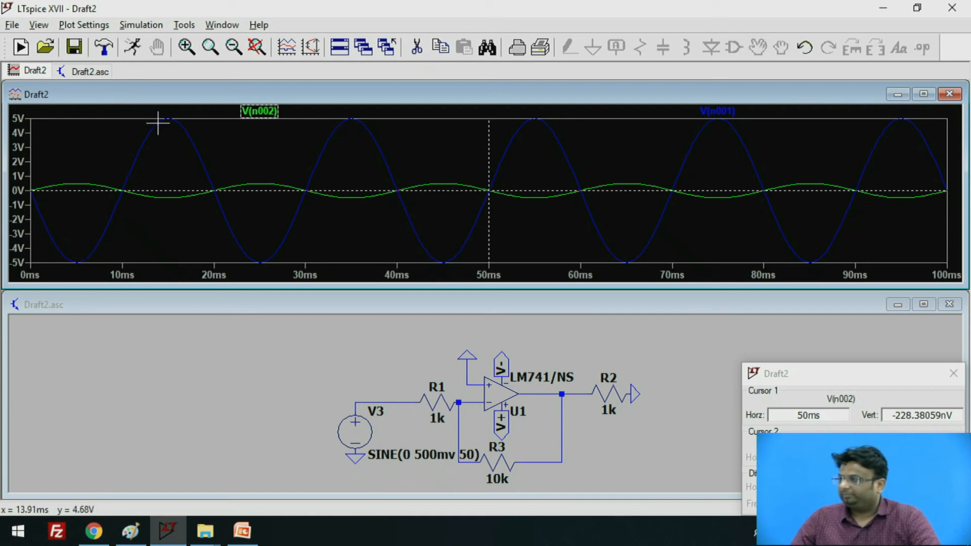
{"action": "left_click", "coordinate": [949, 94]}
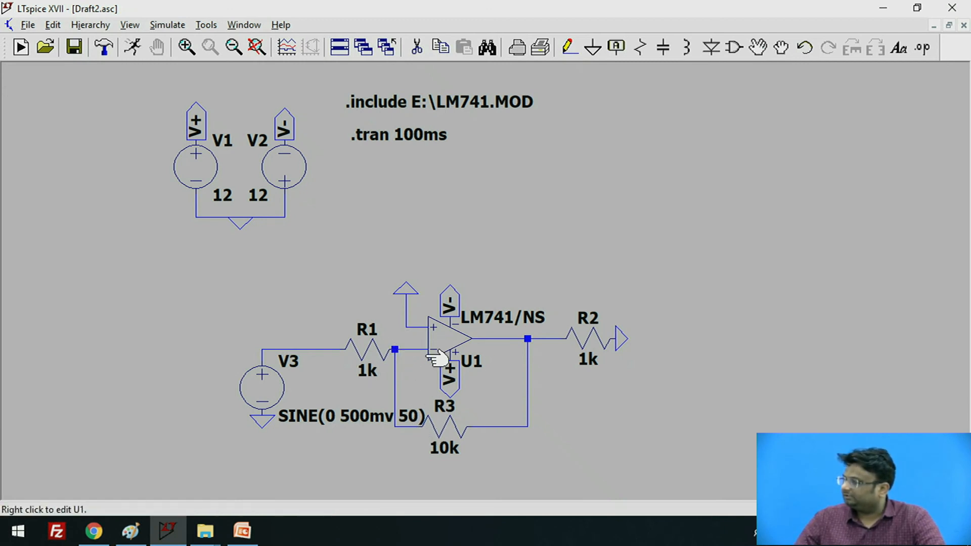
Delete the wires joining V3, R1, R2, R3 and the op-amp, plus the ground connection at the non-inverting input
{"action": "left_click", "coordinate": [416, 47]}
{"action": "left_click", "coordinate": [417, 349]}
{"action": "left_click", "coordinate": [394, 390]}
{"action": "left_click", "coordinate": [528, 392]}
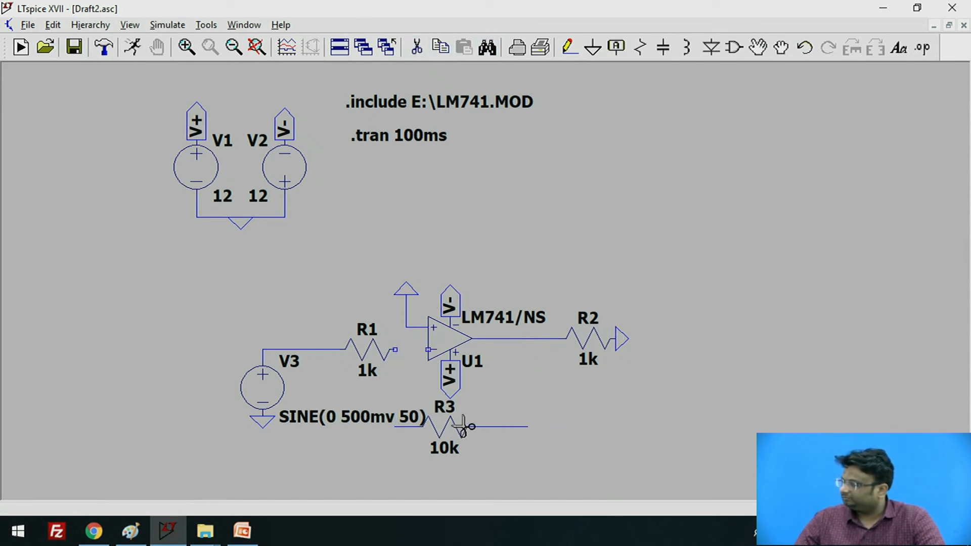
{"action": "left_click", "coordinate": [519, 427]}
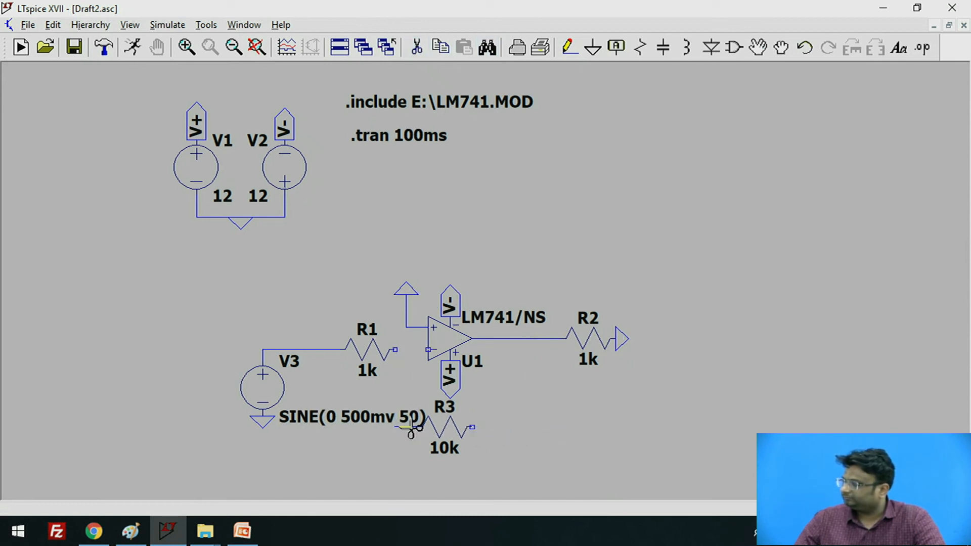
{"action": "left_click", "coordinate": [311, 350]}
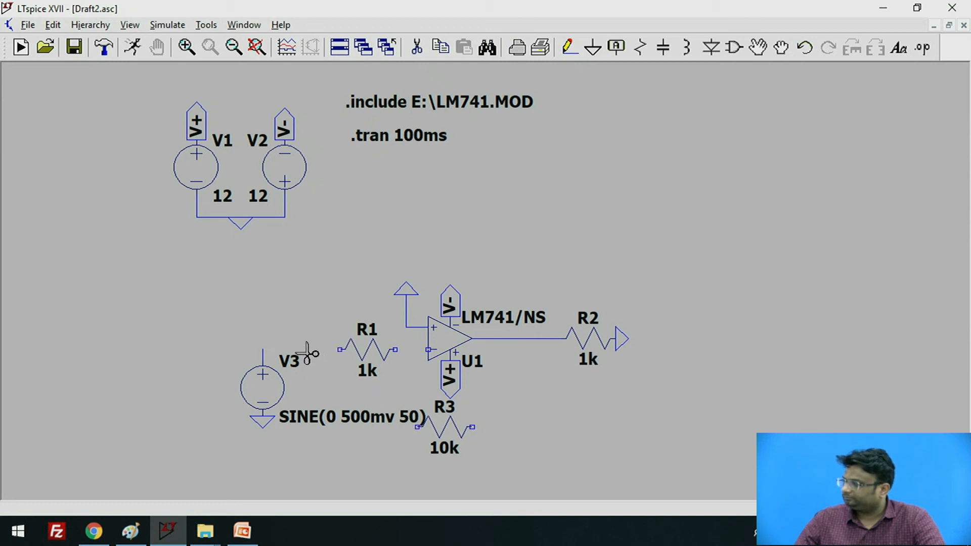
{"action": "left_click", "coordinate": [521, 338]}
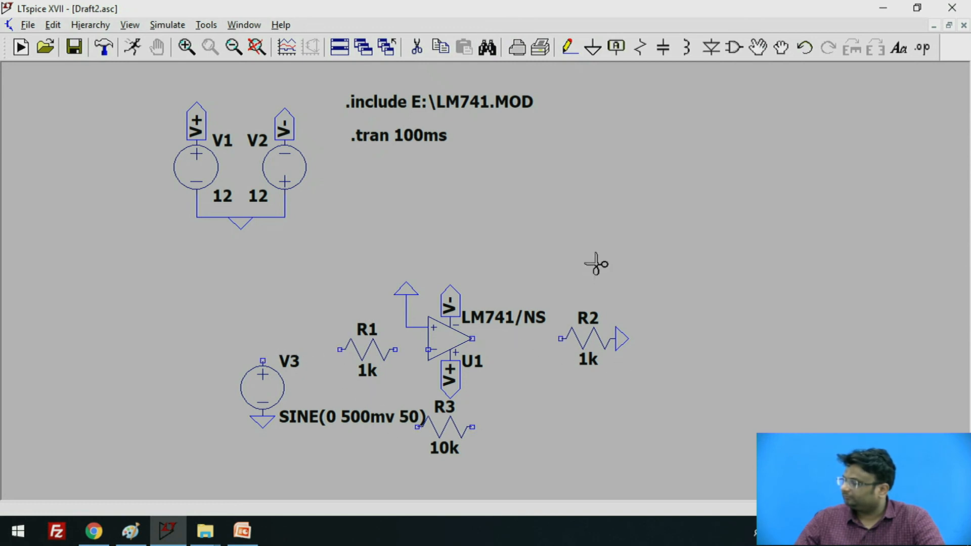
{"action": "left_click_drag", "start_coordinate": [394, 282], "coordinate": [431, 331]}
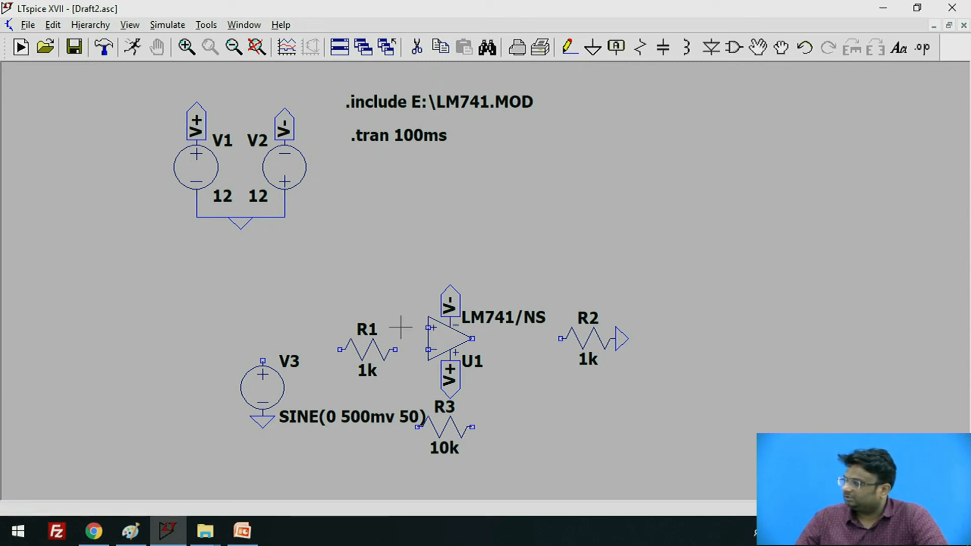
Move R1 up level with the op-amp's non-inverting input and wire V3 through R1 to that input
{"action": "left_click", "coordinate": [756, 47]}
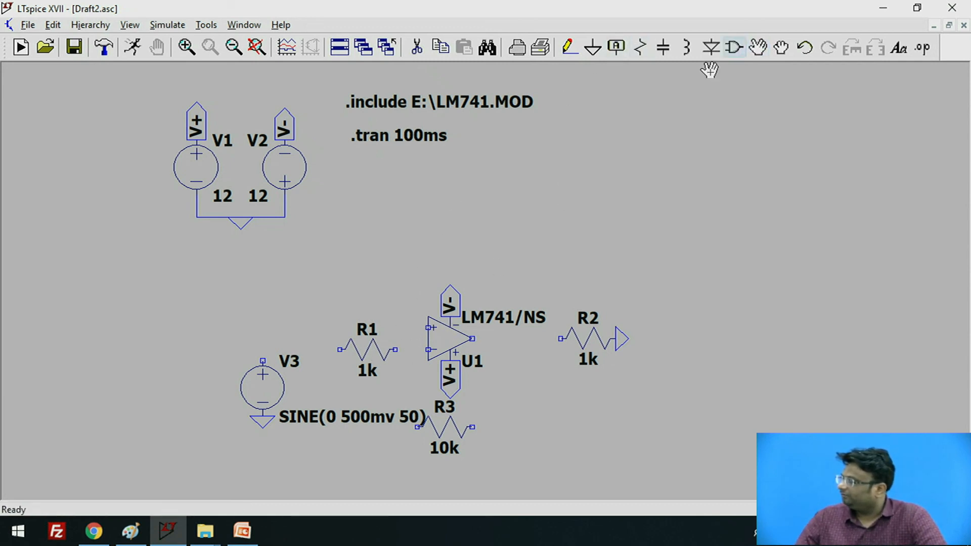
{"action": "left_click", "coordinate": [369, 349]}
{"action": "left_click", "coordinate": [369, 327]}
{"action": "left_click", "coordinate": [569, 47]}
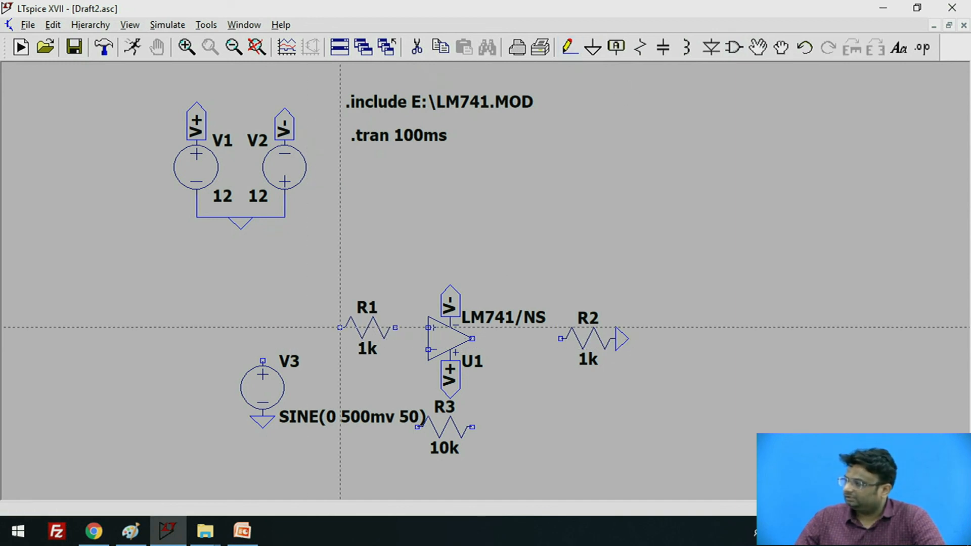
{"action": "left_click", "coordinate": [262, 327]}
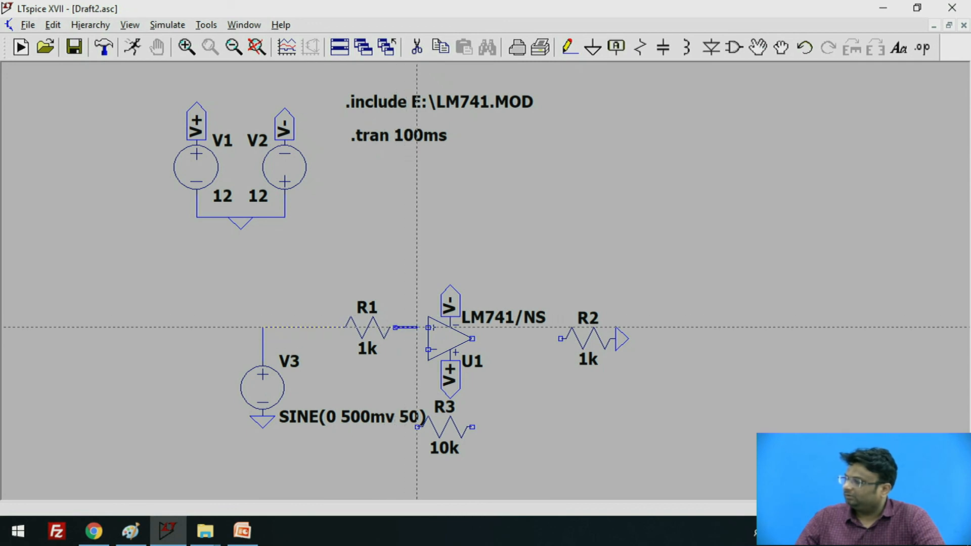
{"action": "key", "text": "Escape"}
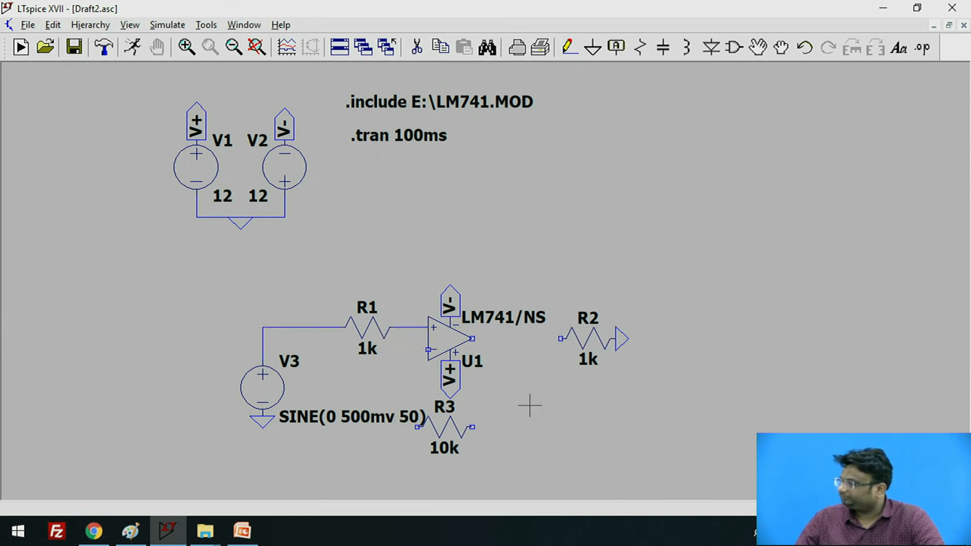
Align R3's end with the inverting input below the op-amp and move V3's SINE value text above the source
{"action": "left_click", "coordinate": [756, 47]}
{"action": "scroll", "coordinate": [450, 458], "scroll_direction": "down", "scroll_amount": 2}
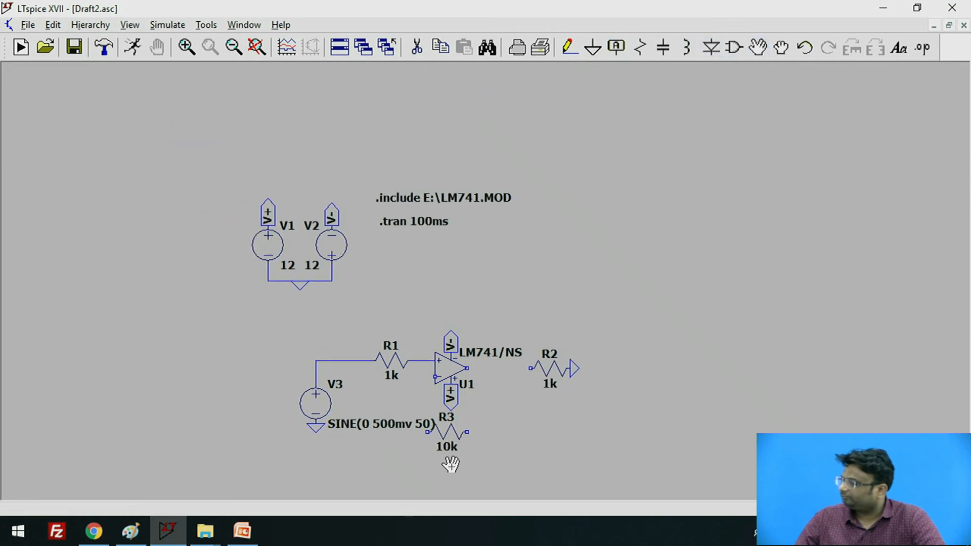
{"action": "scroll", "coordinate": [450, 461], "scroll_direction": "up", "scroll_amount": 3}
{"action": "left_click", "coordinate": [424, 391]}
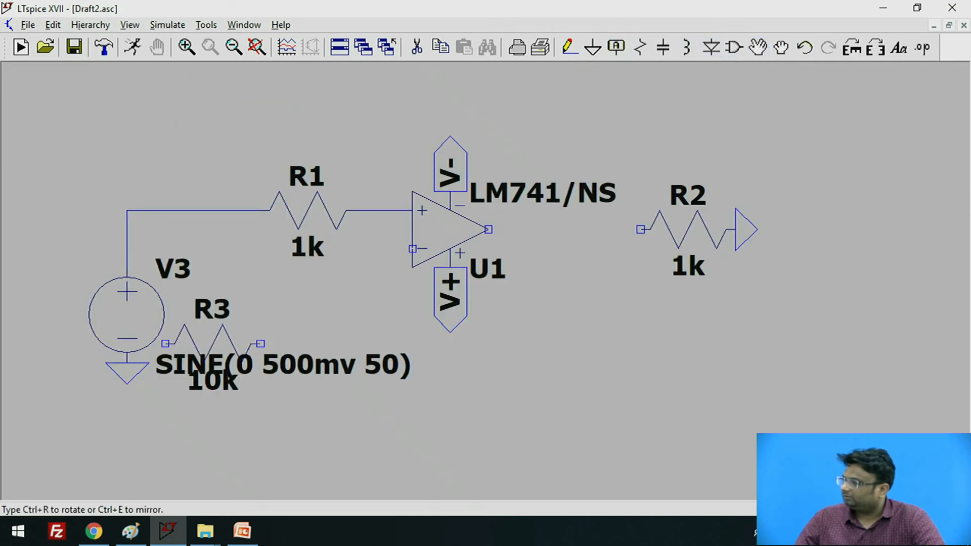
{"action": "left_click", "coordinate": [459, 381]}
{"action": "left_click", "coordinate": [299, 363]}
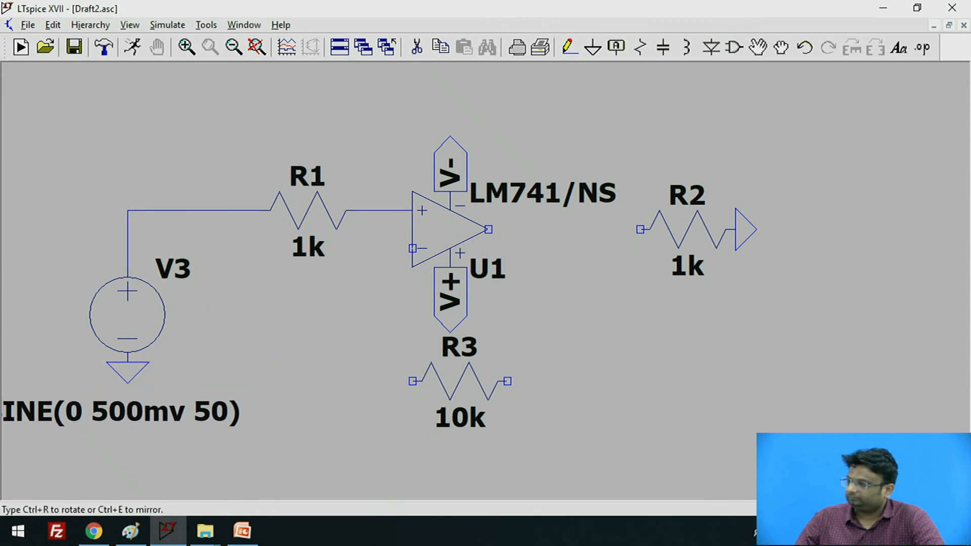
{"action": "left_click", "coordinate": [146, 154]}
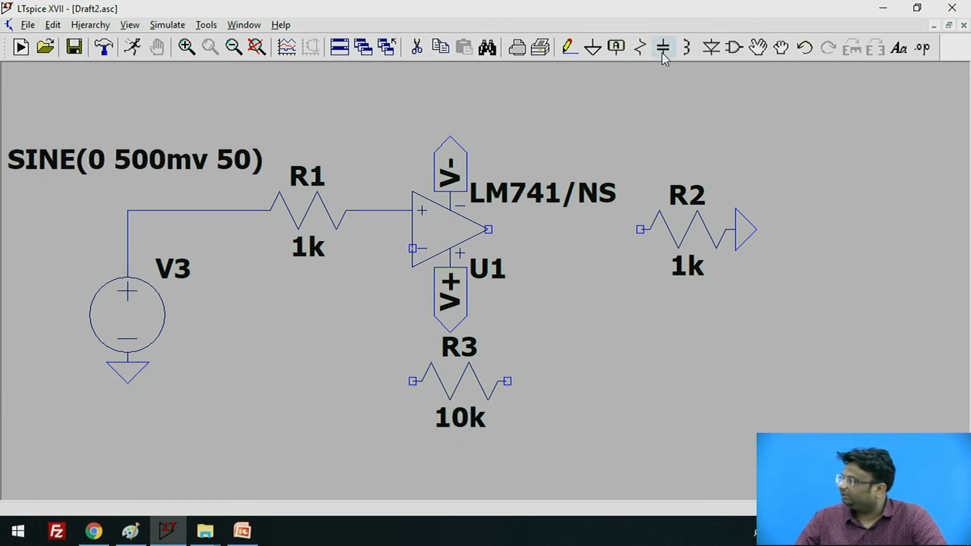
Place a new vertical resistor below the op-amp, left of R3, and wire its upper end to the inverting input
{"action": "left_click", "coordinate": [644, 49]}
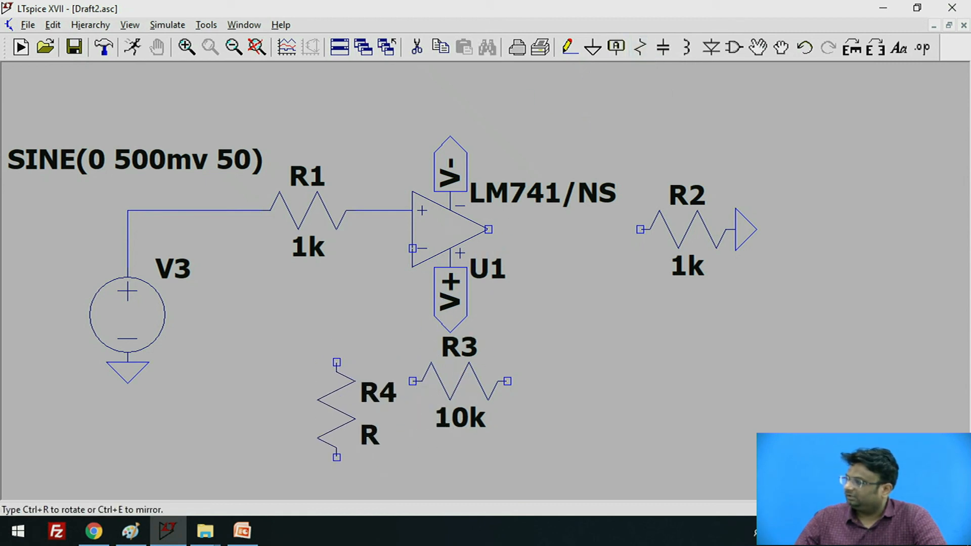
{"action": "key", "text": "Escape"}
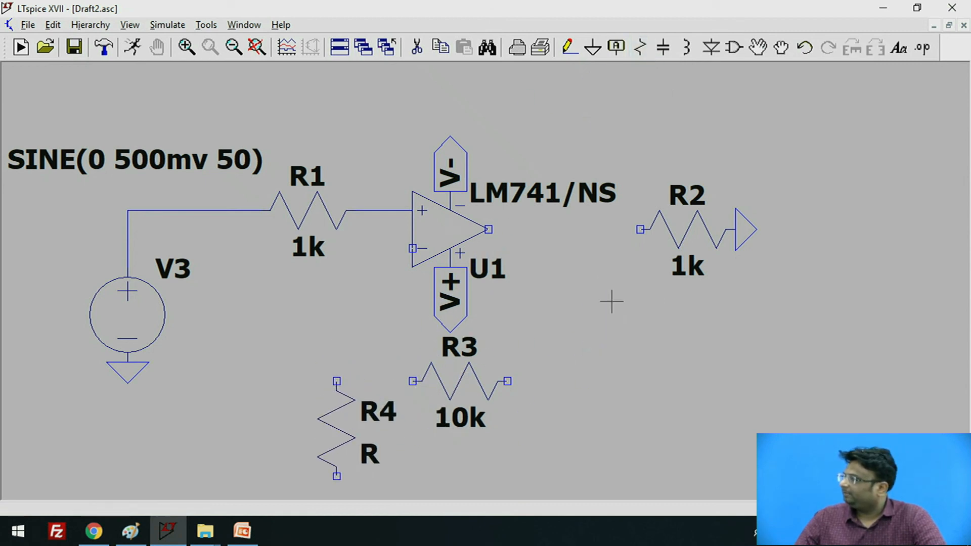
{"action": "left_click", "coordinate": [336, 381]}
{"action": "left_click", "coordinate": [412, 248]}
Wire the feedback path from R4's upper end through R3 to the op-amp output, and connect that output to R2
{"action": "left_click", "coordinate": [336, 381]}
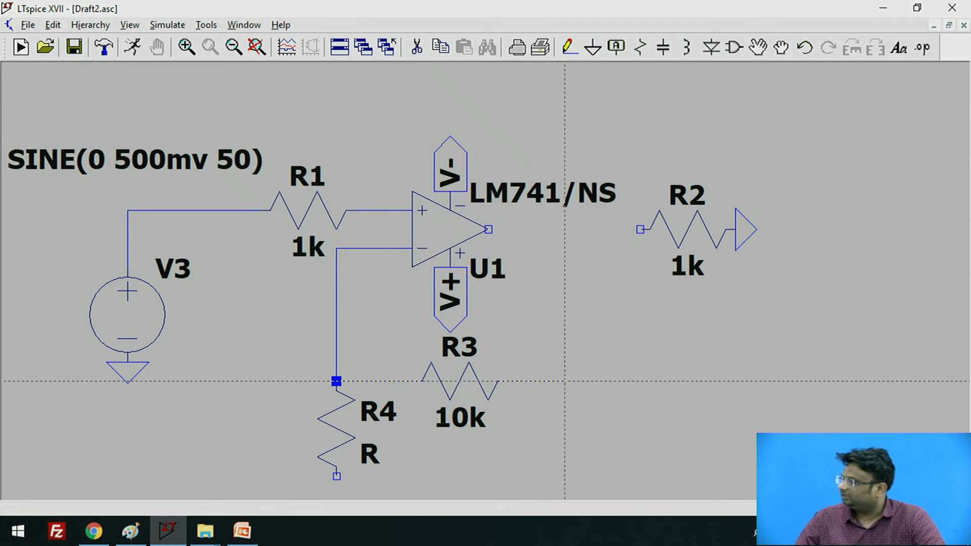
{"action": "left_click", "coordinate": [564, 229]}
{"action": "left_click", "coordinate": [489, 229]}
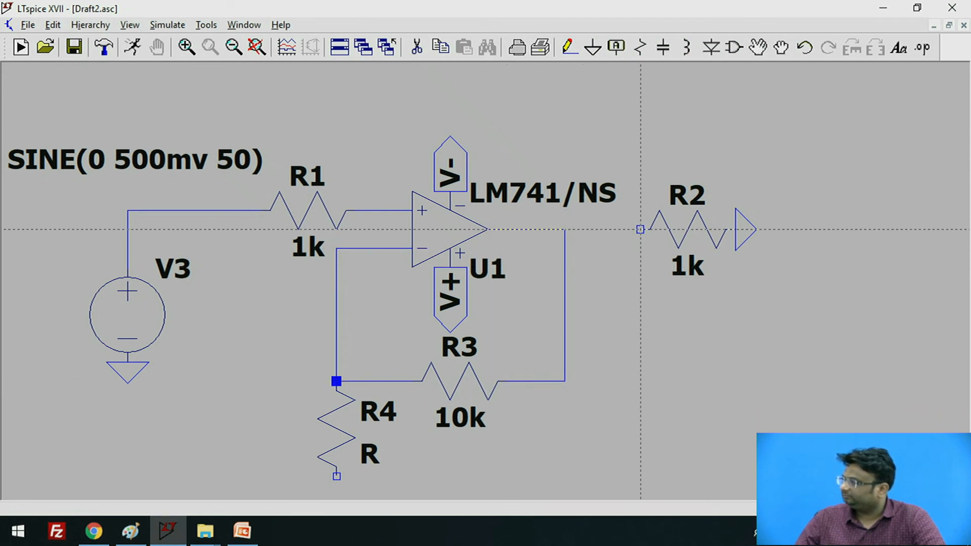
{"action": "left_click", "coordinate": [565, 230]}
{"action": "key", "text": "Escape"}
{"action": "scroll", "coordinate": [415, 218], "scroll_direction": "up", "scroll_amount": 1}
{"action": "scroll", "coordinate": [428, 219], "scroll_direction": "down", "scroll_amount": 8}
{"action": "scroll", "coordinate": [431, 220], "scroll_direction": "up", "scroll_amount": 2}
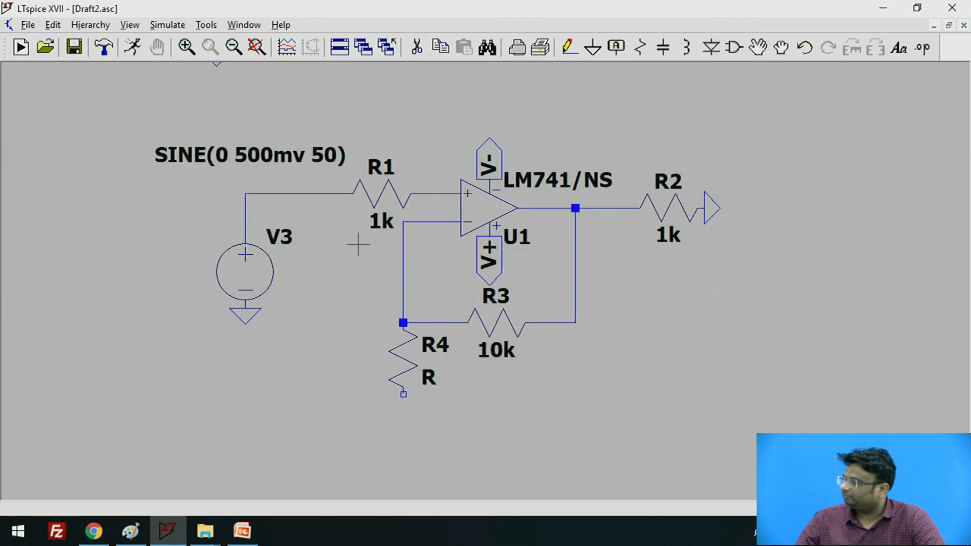
Ground the lower end of R4 and set its resistance to 1k
{"action": "left_click", "coordinate": [592, 47]}
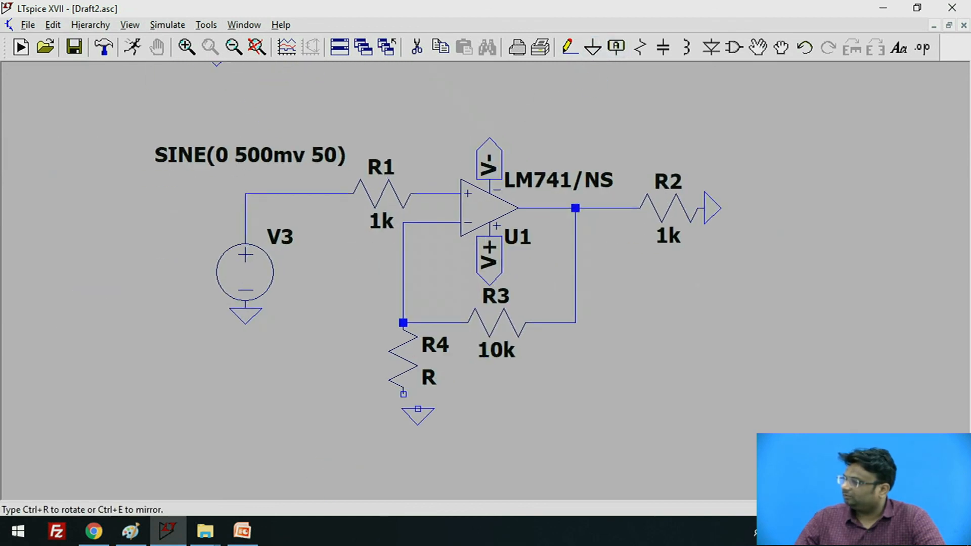
{"action": "left_click", "coordinate": [403, 393]}
{"action": "key", "text": "Escape"}
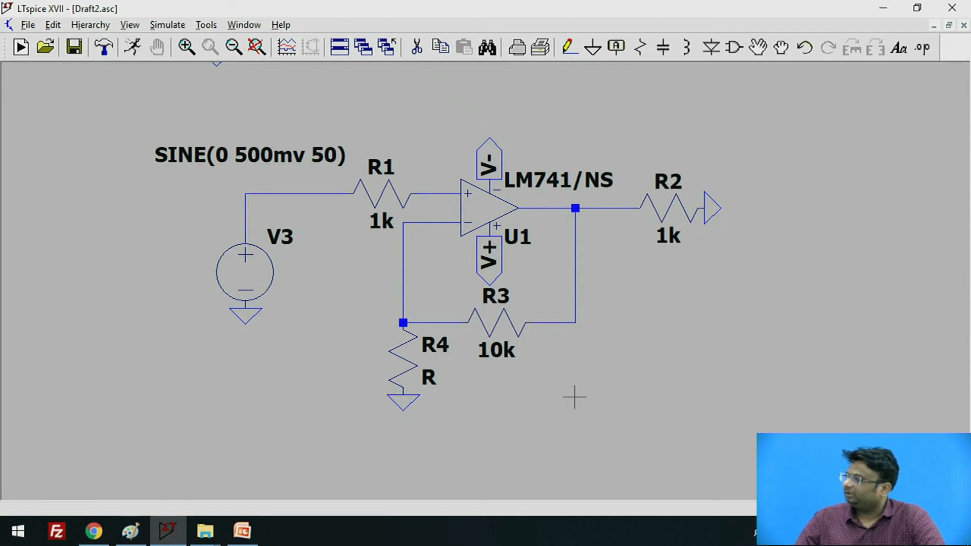
{"action": "right_click", "coordinate": [402, 362]}
{"action": "type", "text": "1k"}
{"action": "key", "text": "Return"}
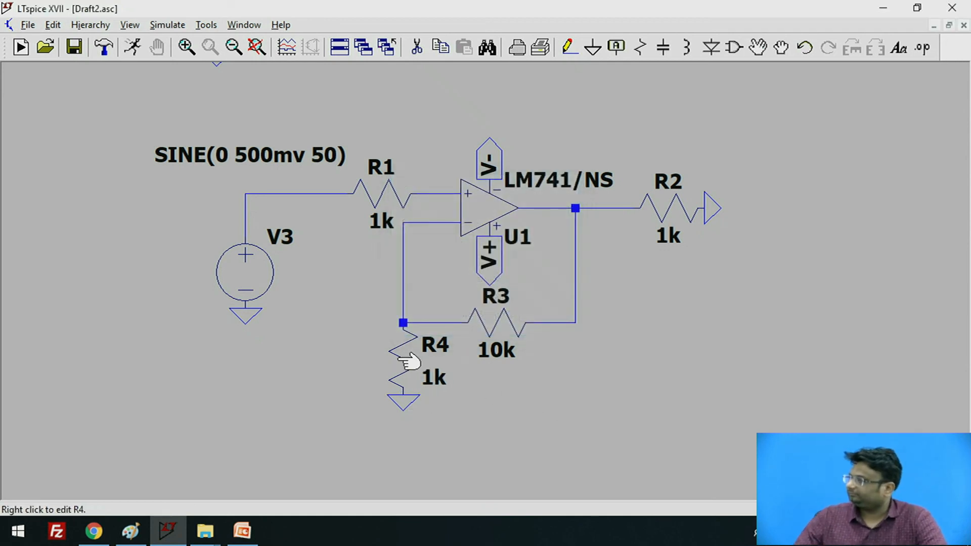
Run the transient simulation and plot the voltages at the V3 input node and the op-amp output node
{"action": "scroll", "coordinate": [418, 368], "scroll_direction": "down", "scroll_amount": 3}
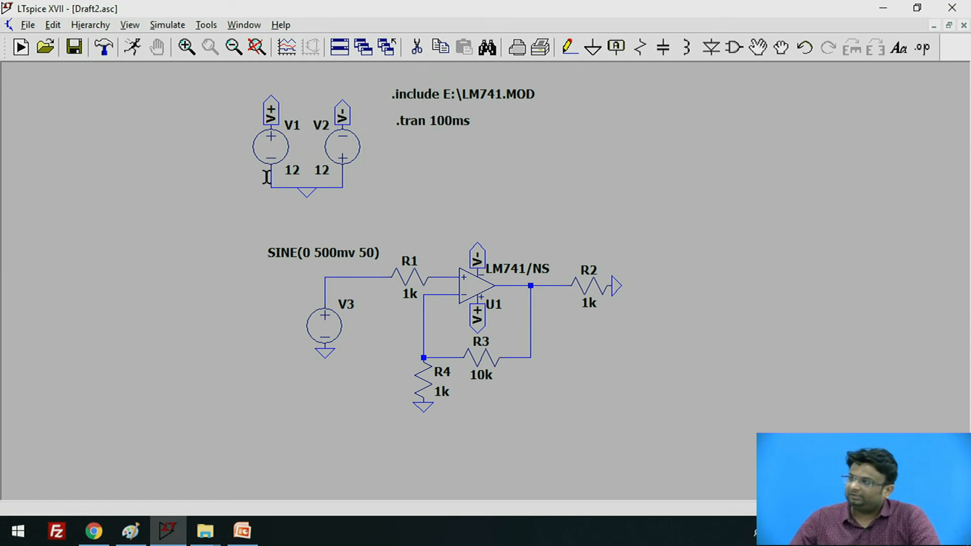
{"action": "left_click", "coordinate": [134, 47]}
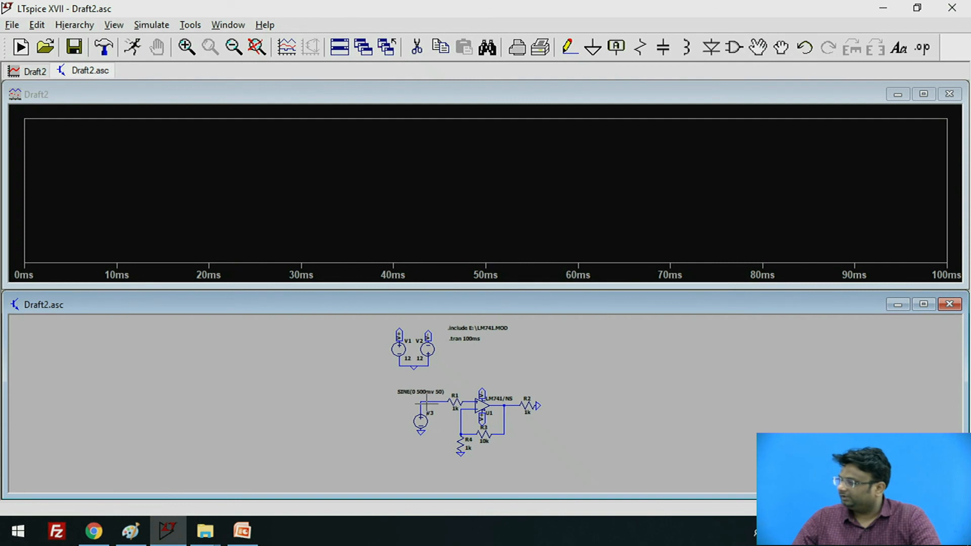
{"action": "left_click", "coordinate": [429, 402]}
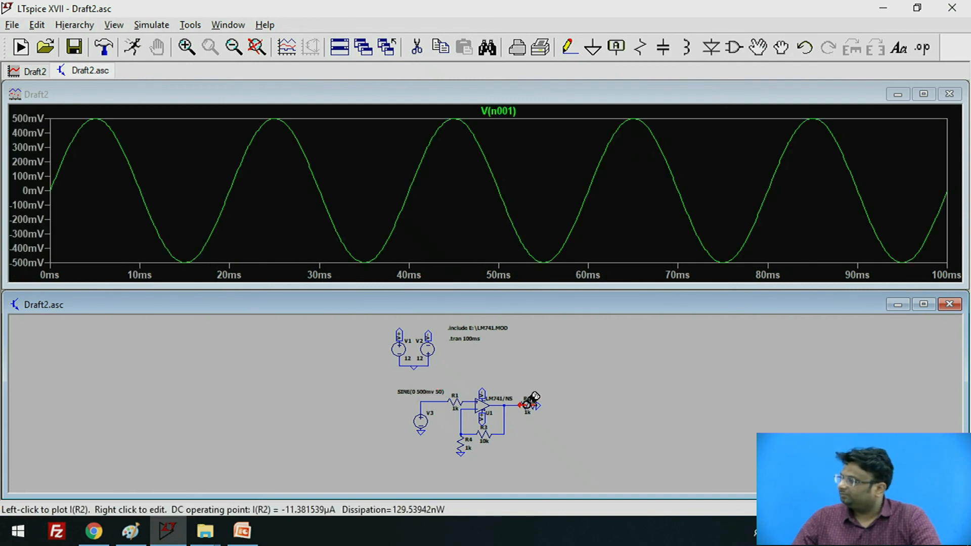
{"action": "left_click", "coordinate": [507, 405]}
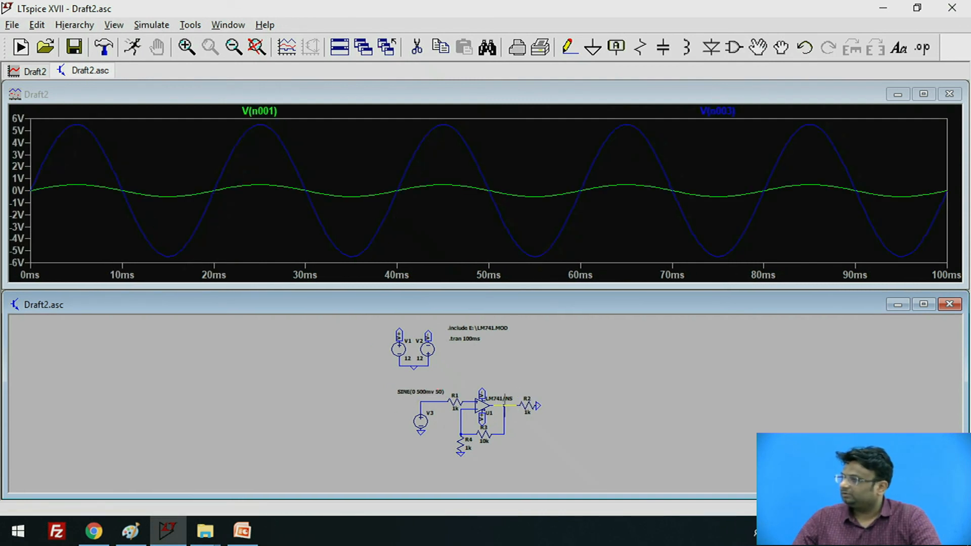